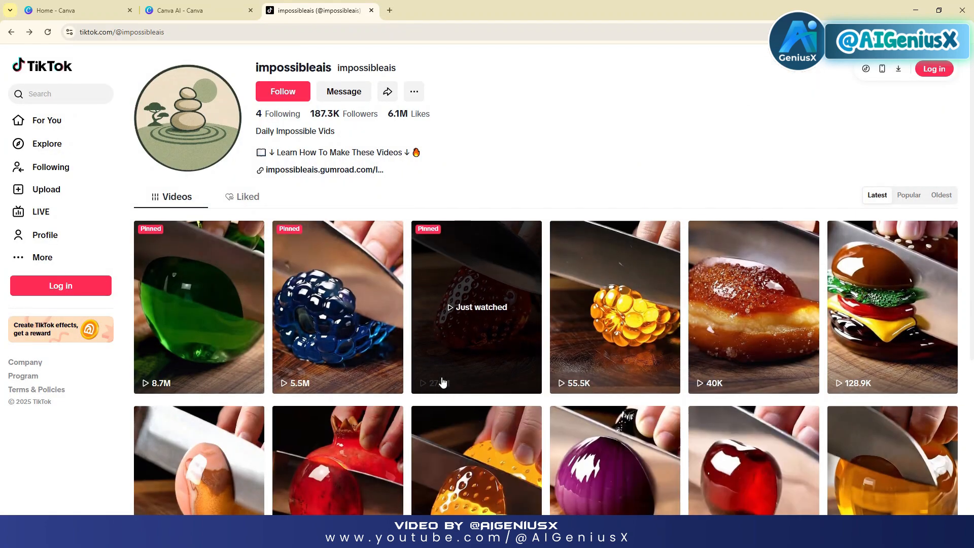
Browse the video grid on the impossibleais TikTok profile and return to the Canva home page
scroll(441, 386, "down", 4)
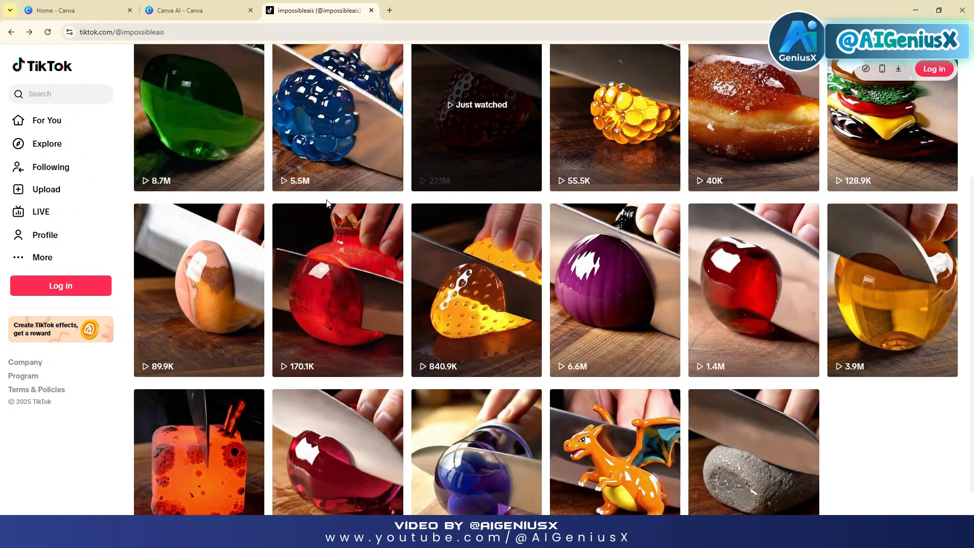
left_click(170, 4)
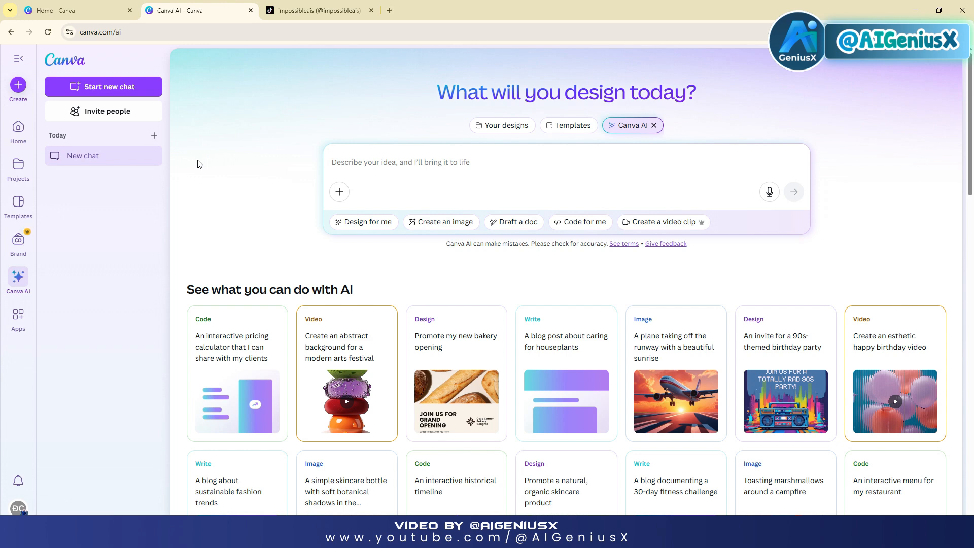
left_click(91, 4)
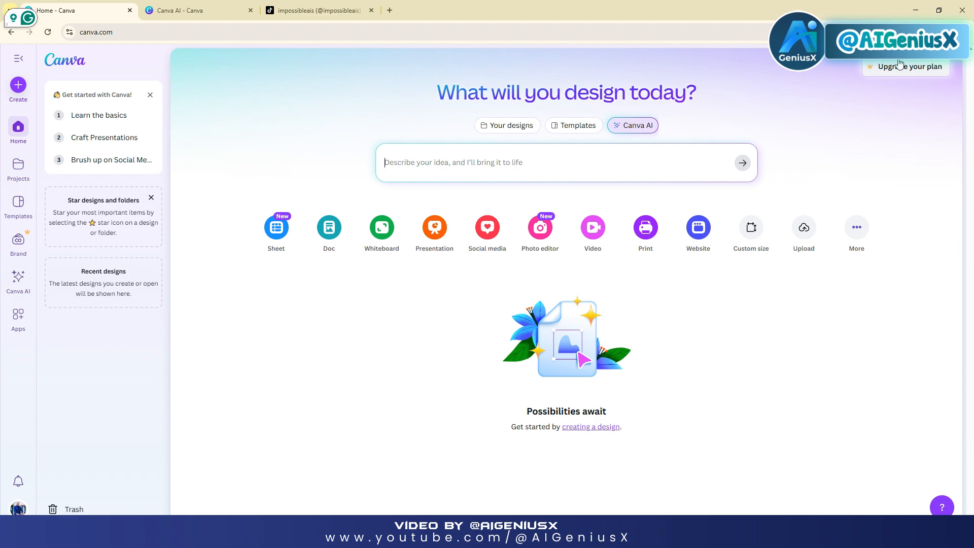
View the 30-day free Canva Teams trial offer under the plan upgrade, dismiss it and close the Canva home page
left_click(906, 75)
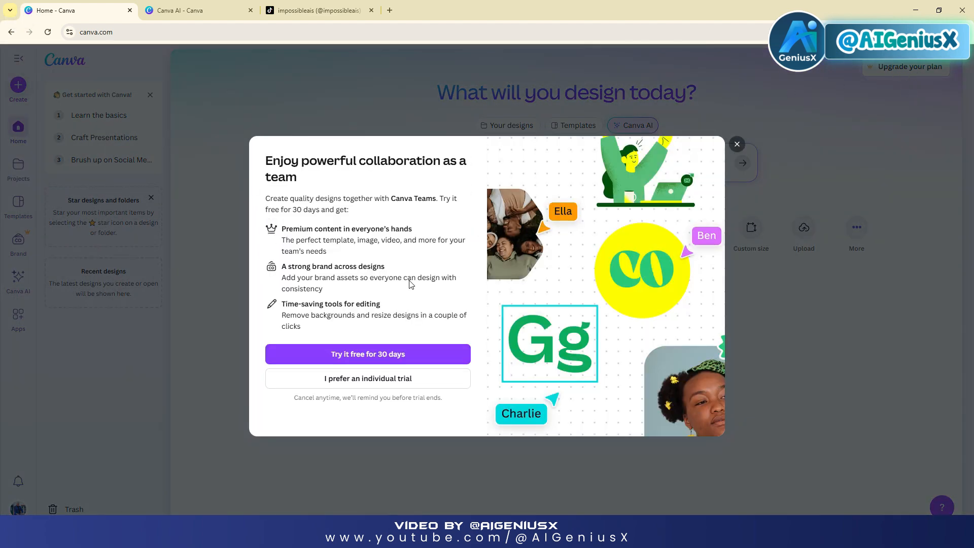
left_click(383, 362)
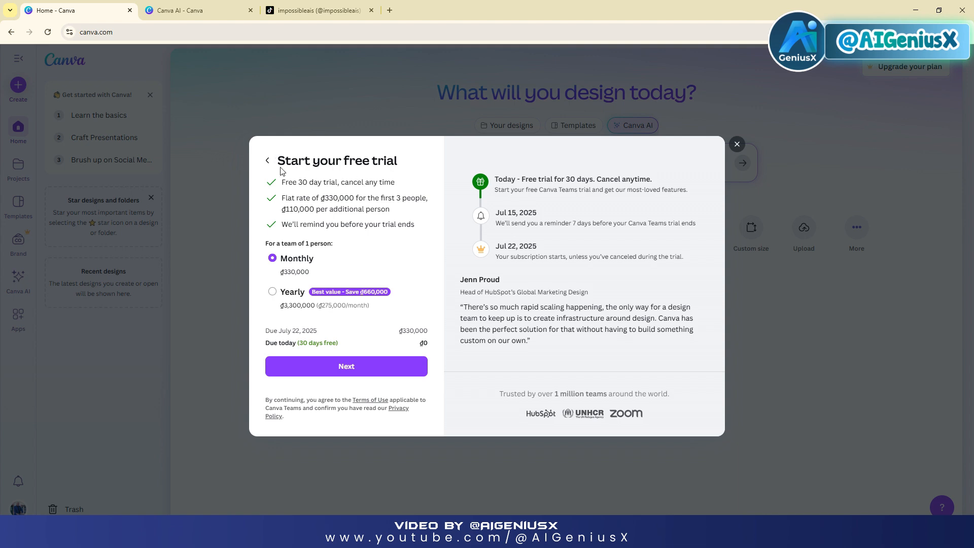
left_click(232, 146)
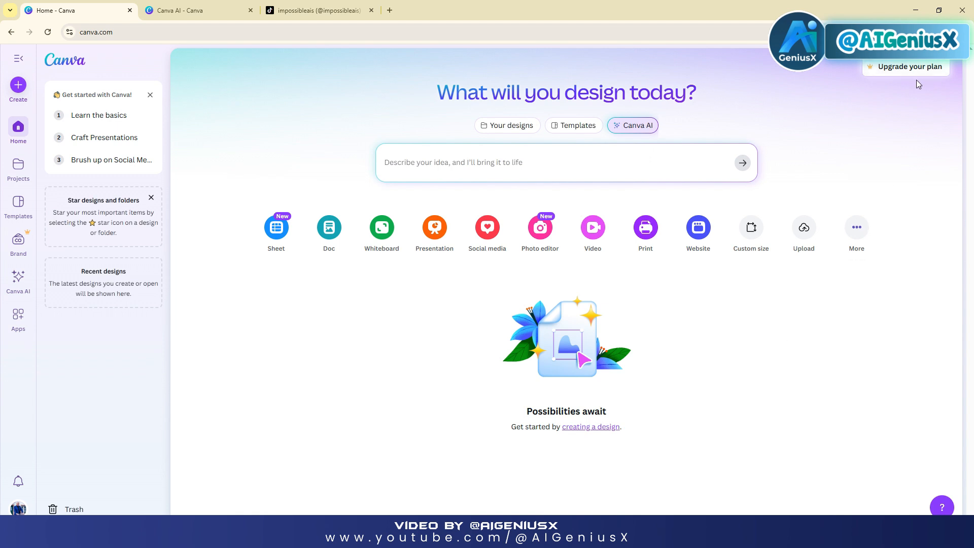
key("ctrl+w")
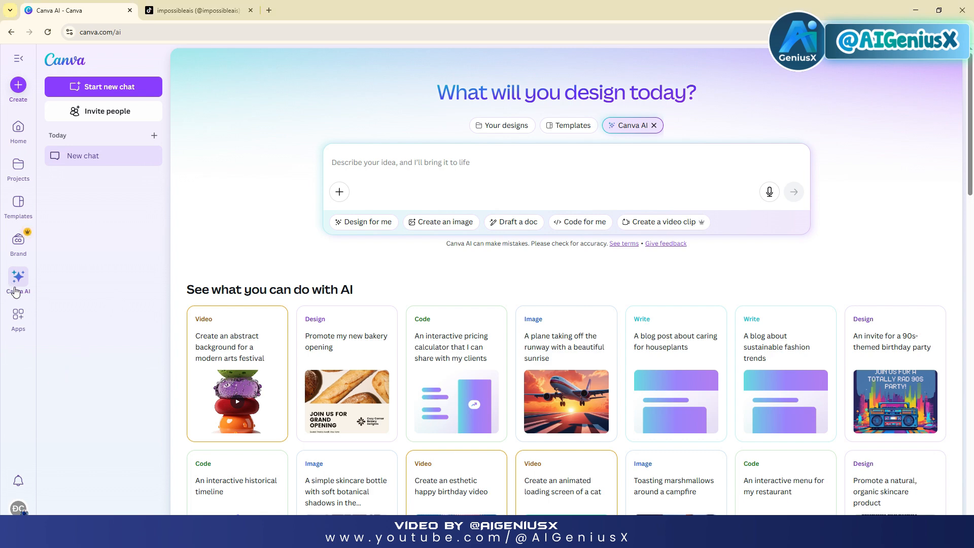
Open the Canva account's profile settings and check the display language options, leaving English (US) selected
left_click(632, 127)
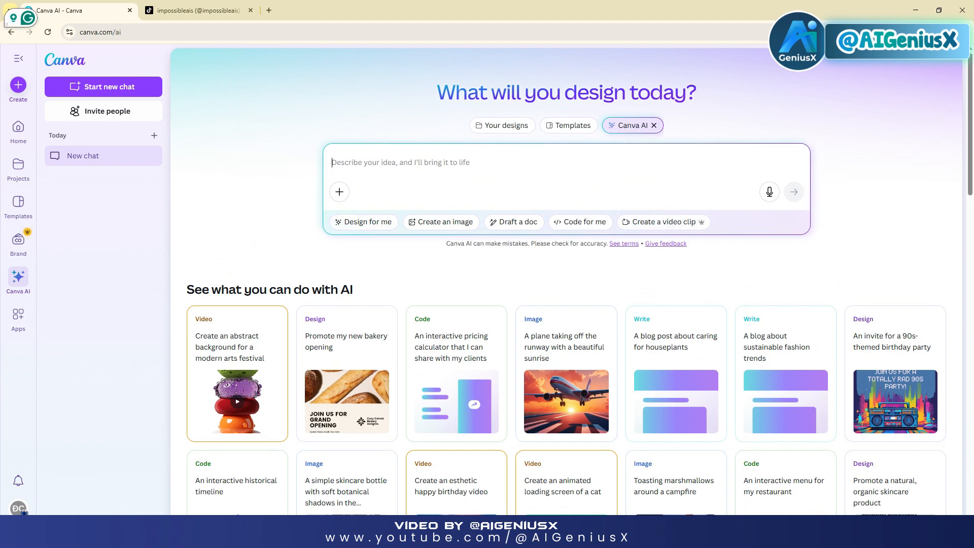
left_click(22, 511)
left_click(76, 391)
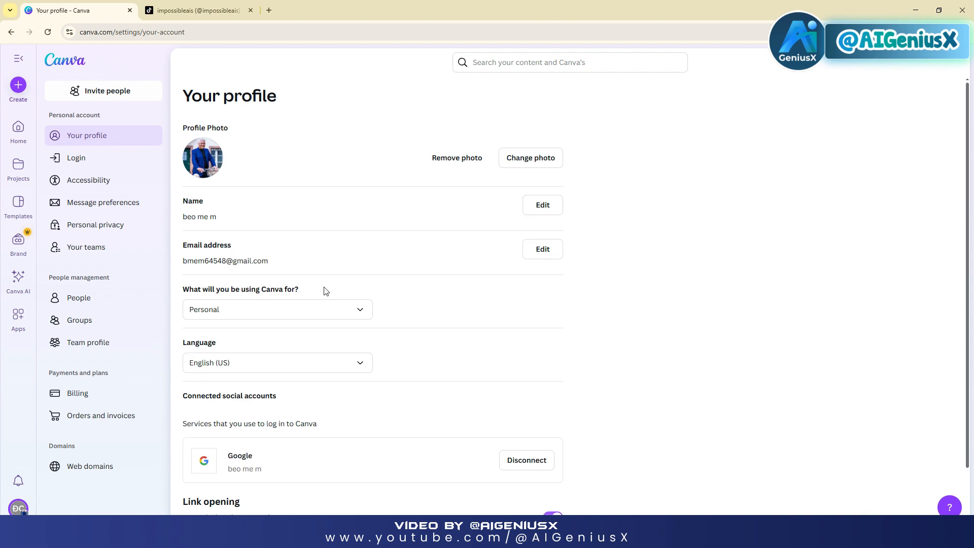
left_click(256, 361)
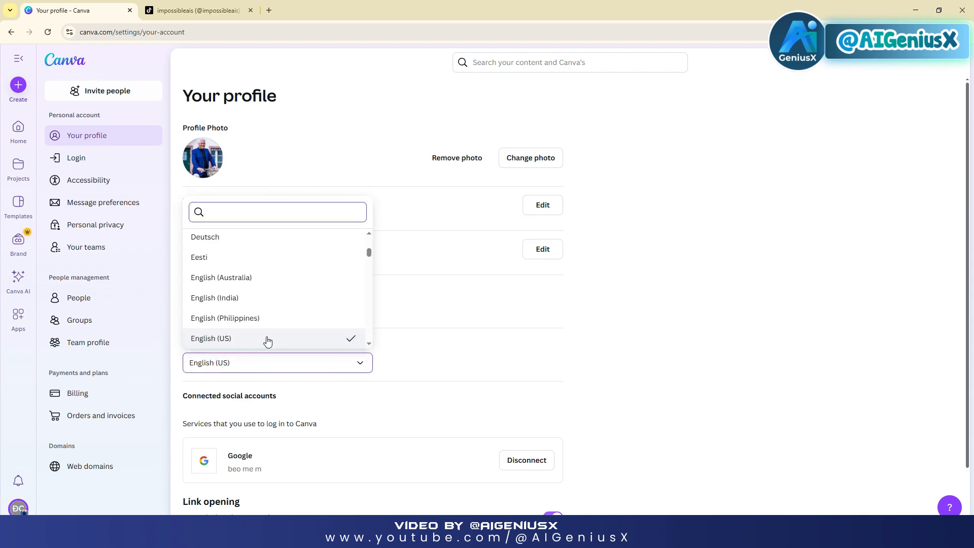
left_click(435, 330)
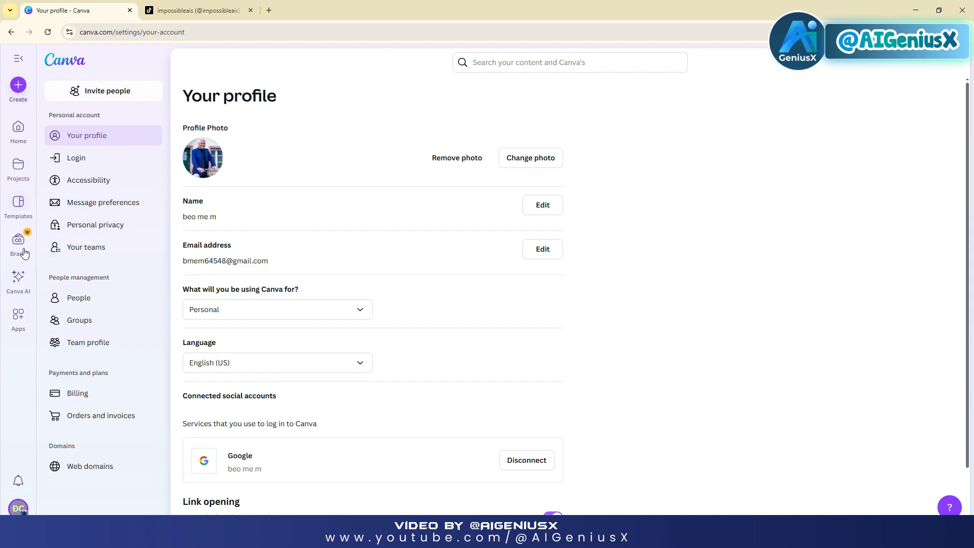
Set up Canva AI to create a video clip with a 16:9 aspect ratio and 8 seconds duration
left_click(19, 278)
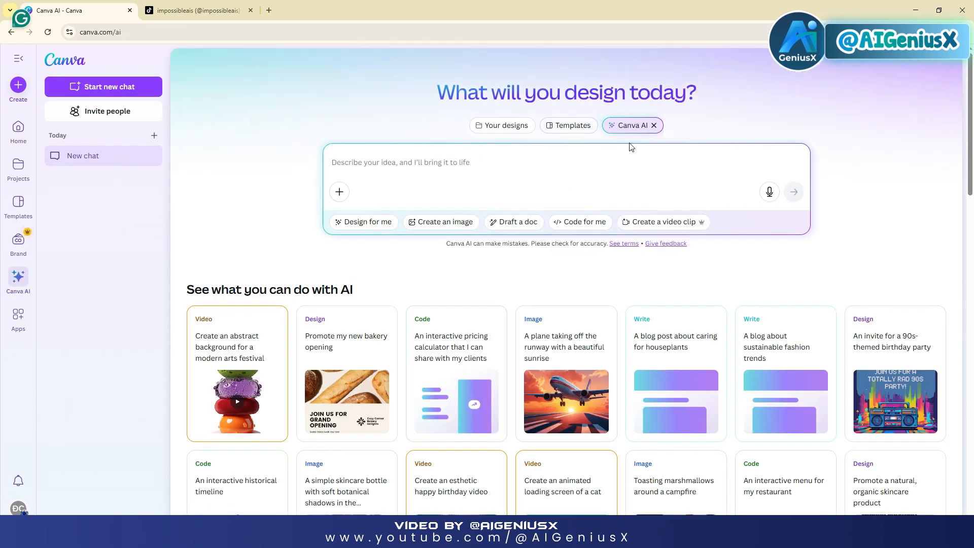
left_click(635, 223)
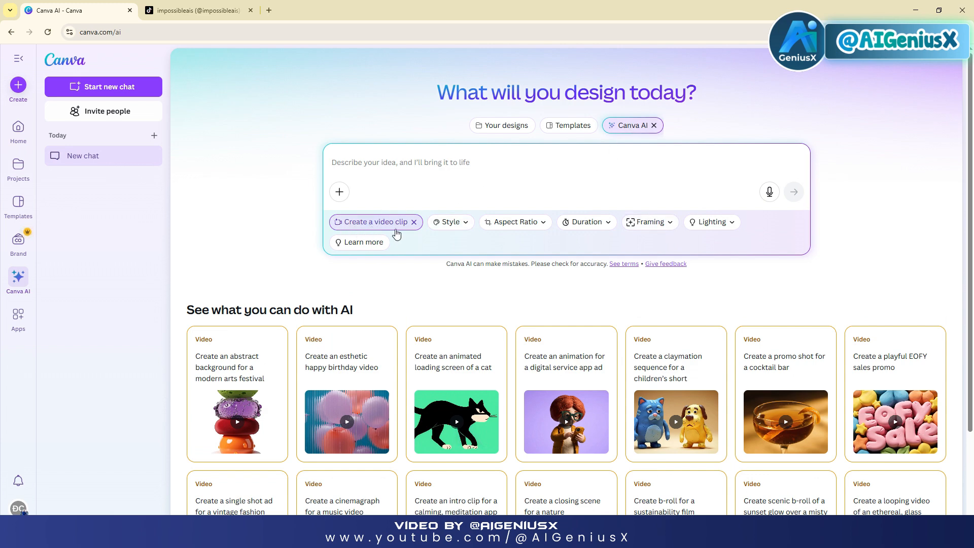
left_click(497, 223)
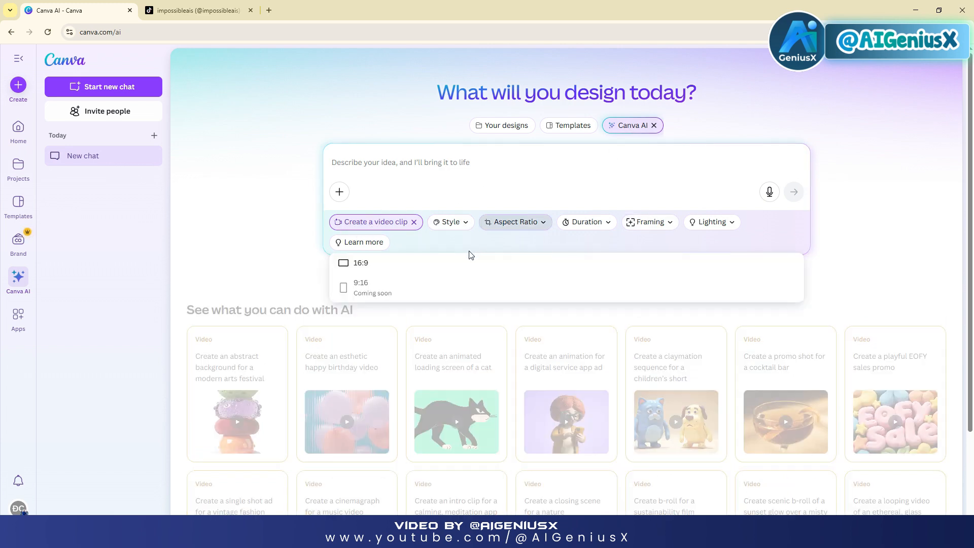
left_click(358, 263)
left_click(556, 221)
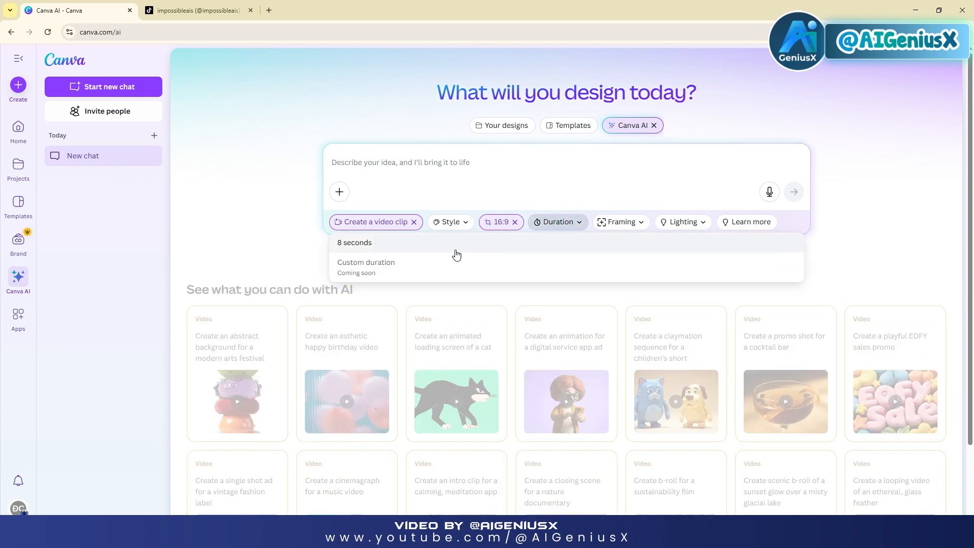
left_click(359, 247)
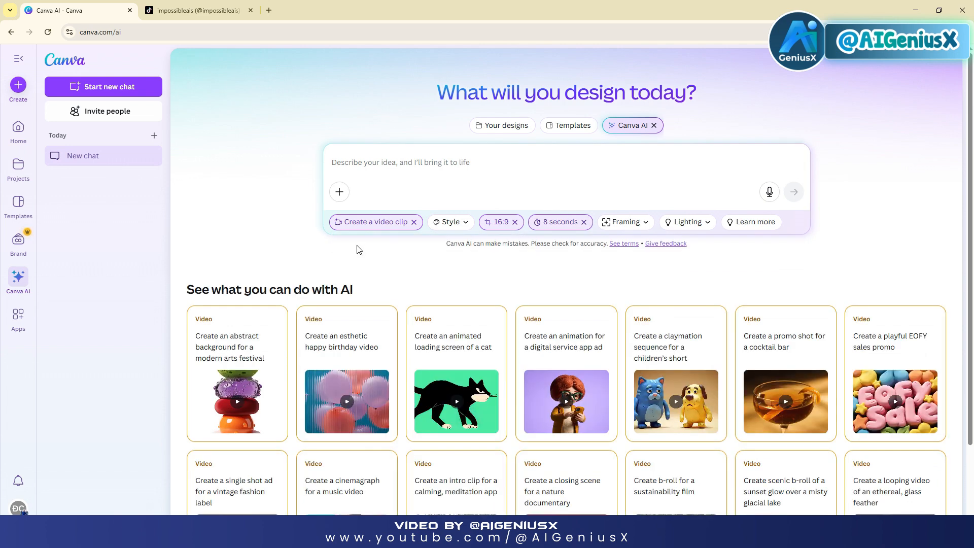
Revisit the example slicing videos on the TikTok profile and return to Canva AI
left_click(396, 169)
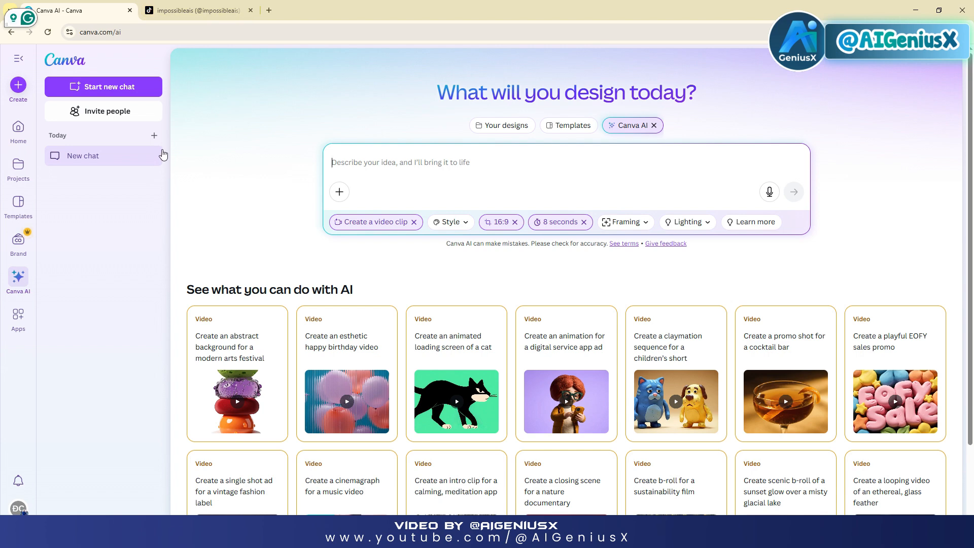
left_click(177, 11)
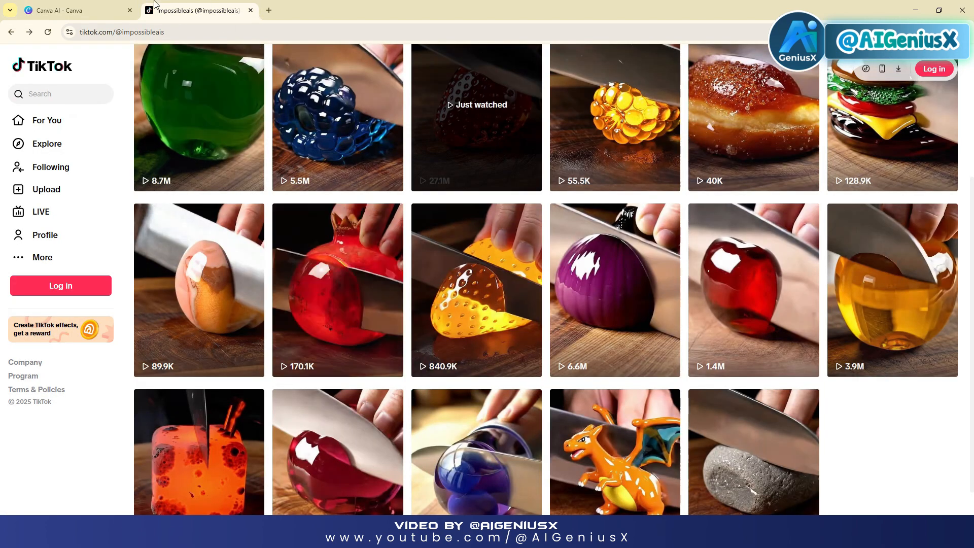
left_click(76, 10)
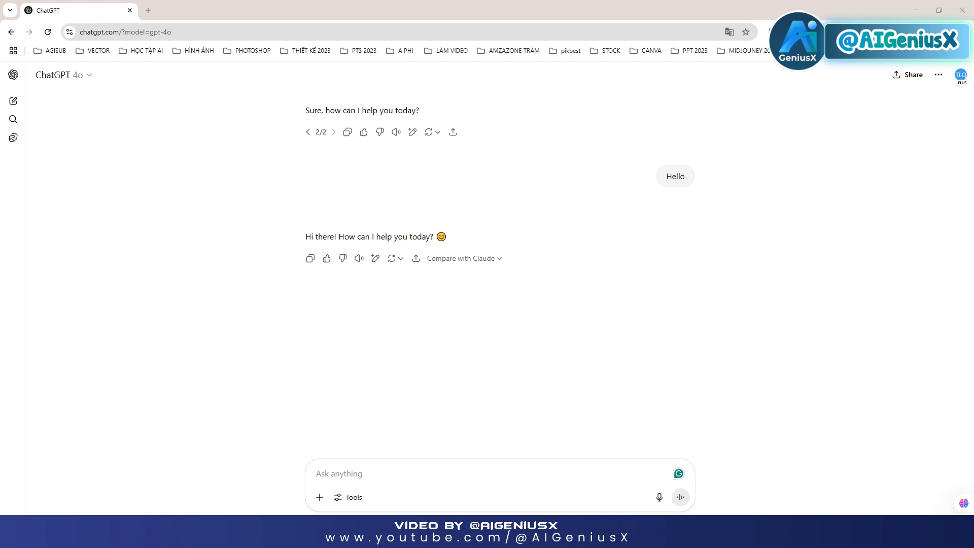
Switch to ChatGPT and send the pasted glass-orange slicing prompt, requesting variants for the first 10 fruits with matching colors
key("ctrl+v")
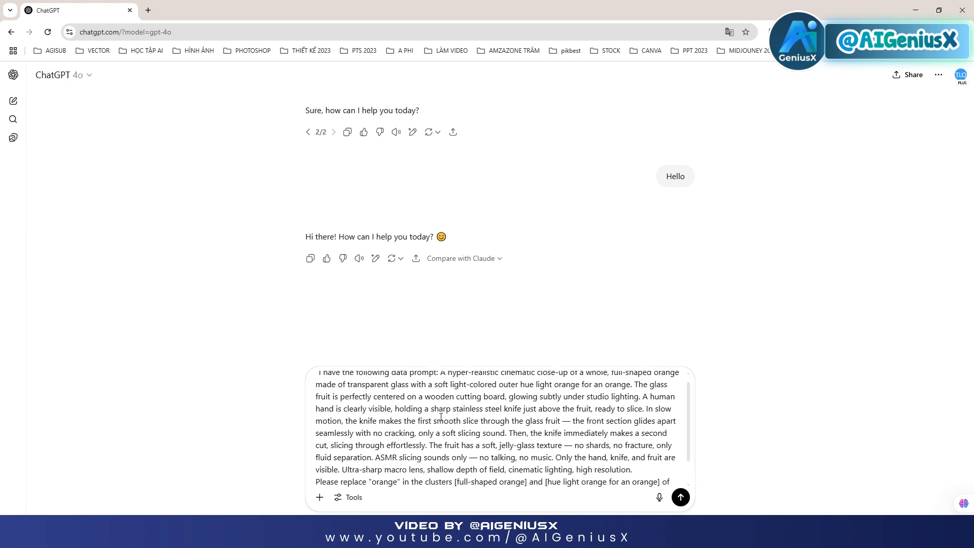
left_click(680, 497)
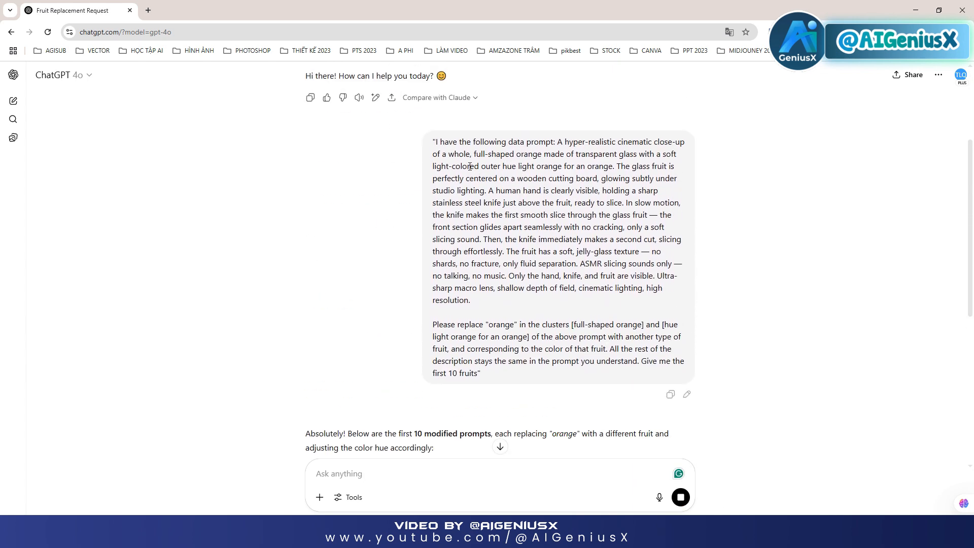
Examine the sent message's base orange prompt and its instruction to replace the fruit and color
left_click_drag(557, 141, 529, 317)
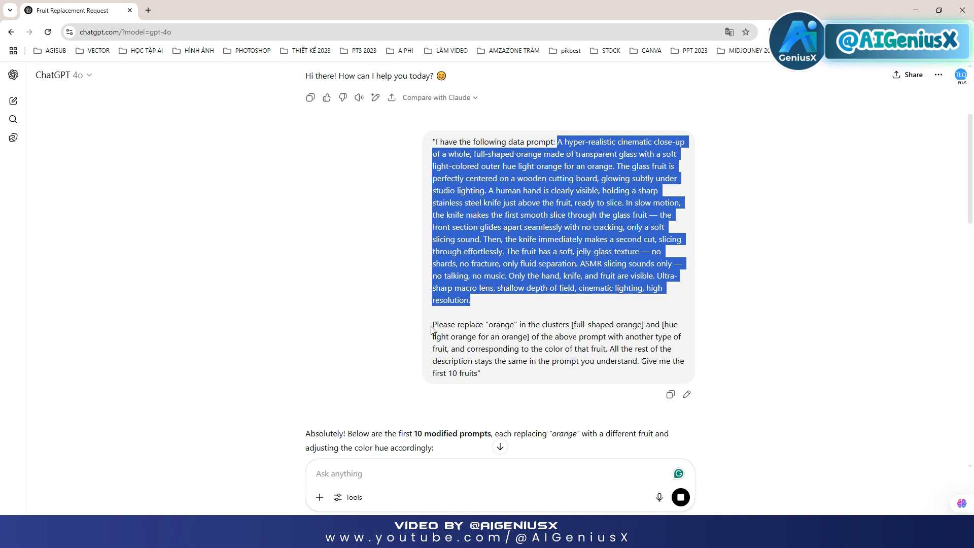
left_click_drag(432, 326, 540, 374)
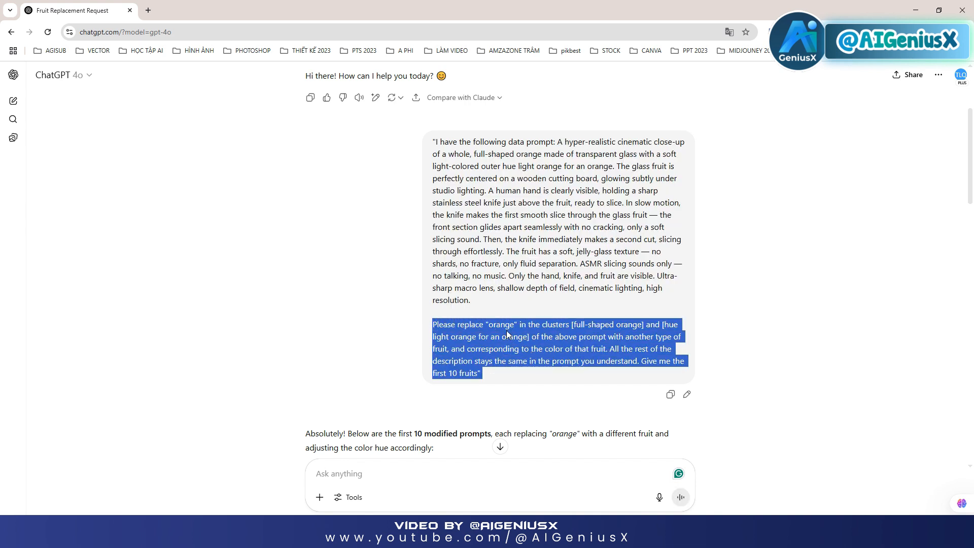
double_click(490, 325)
left_click_drag(444, 374, 483, 374)
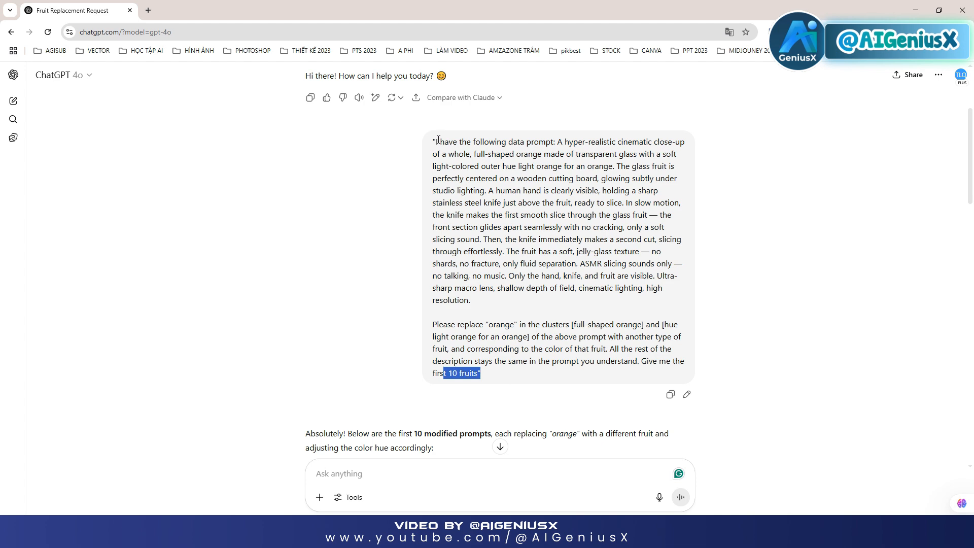
left_click_drag(438, 139, 588, 299)
Review the ten generated fruit prompts from Apple to Mango and check whether their descriptions are complete
scroll(588, 299, "down", 9)
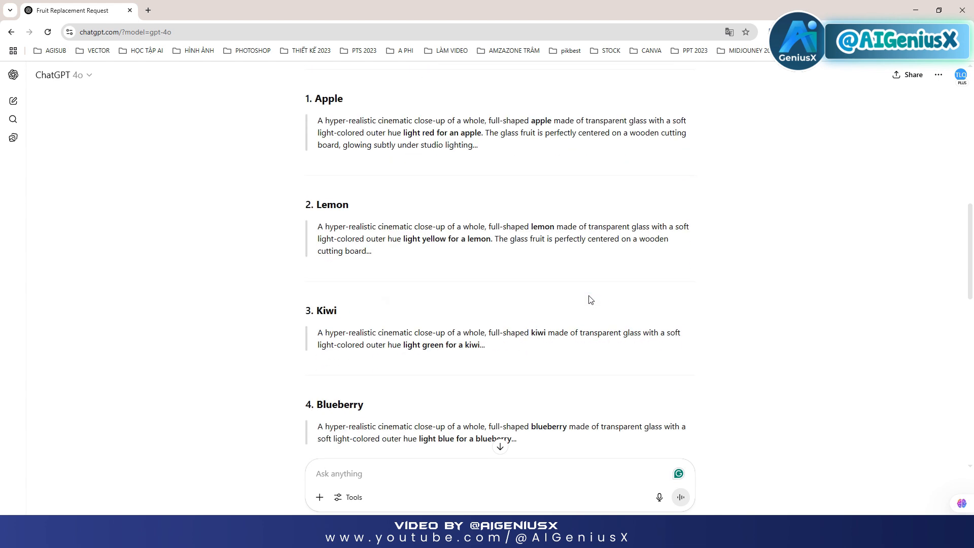
scroll(589, 299, "down", 13)
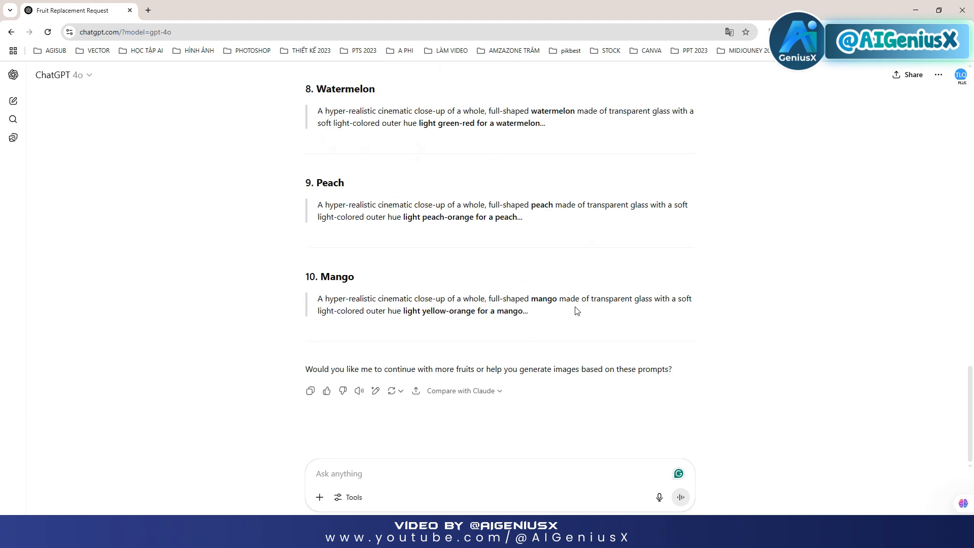
scroll(502, 330, "up", 10)
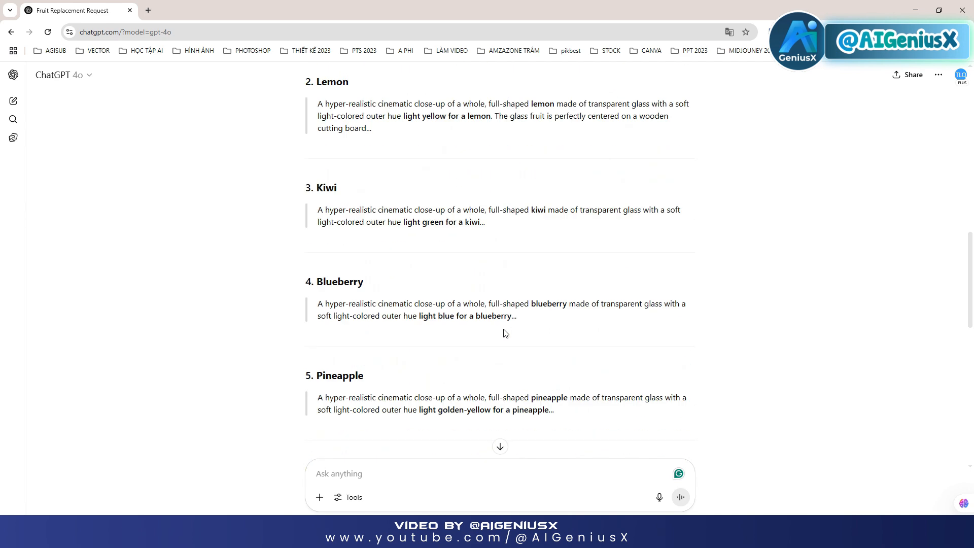
scroll(317, 185, "up", 2)
scroll(317, 185, "down", 13)
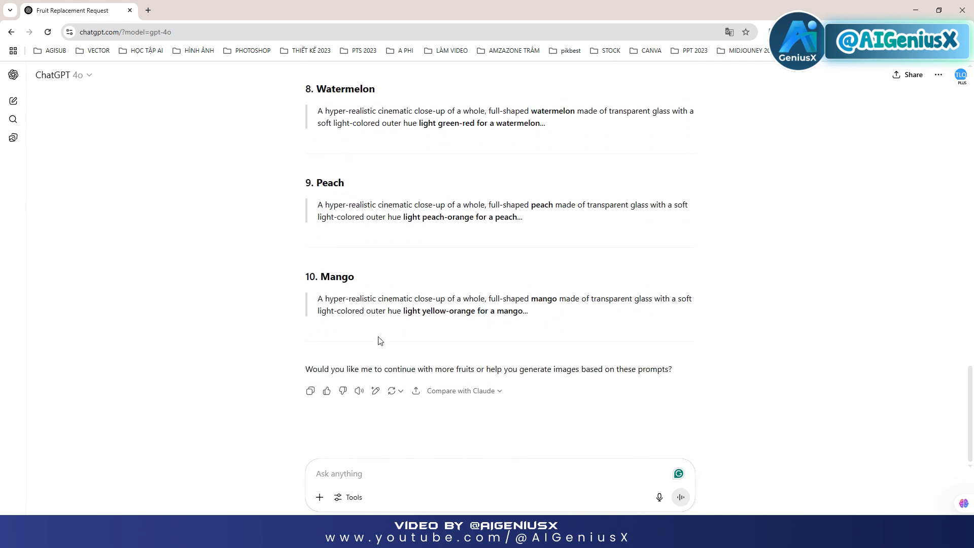
scroll(441, 355, "up", 9)
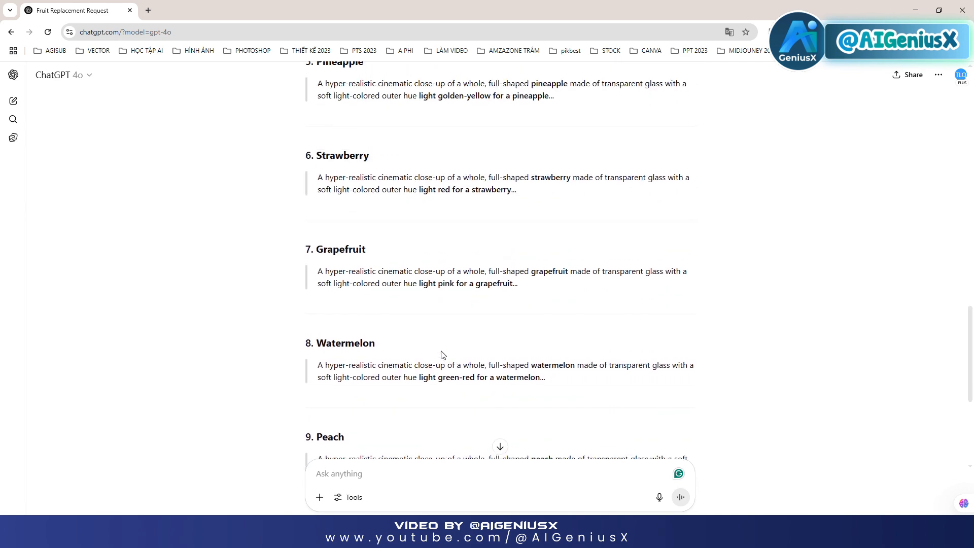
scroll(441, 355, "up", 5)
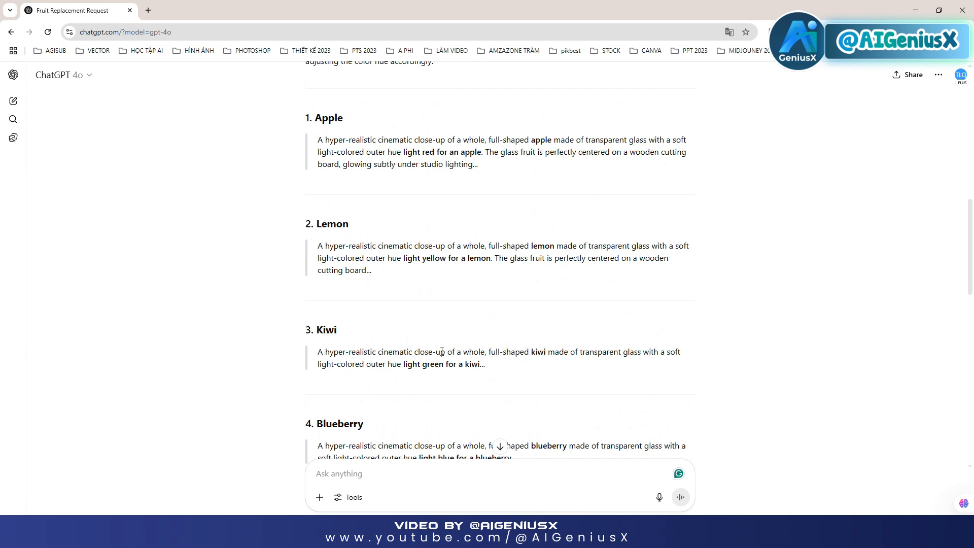
scroll(441, 351, "up", 2)
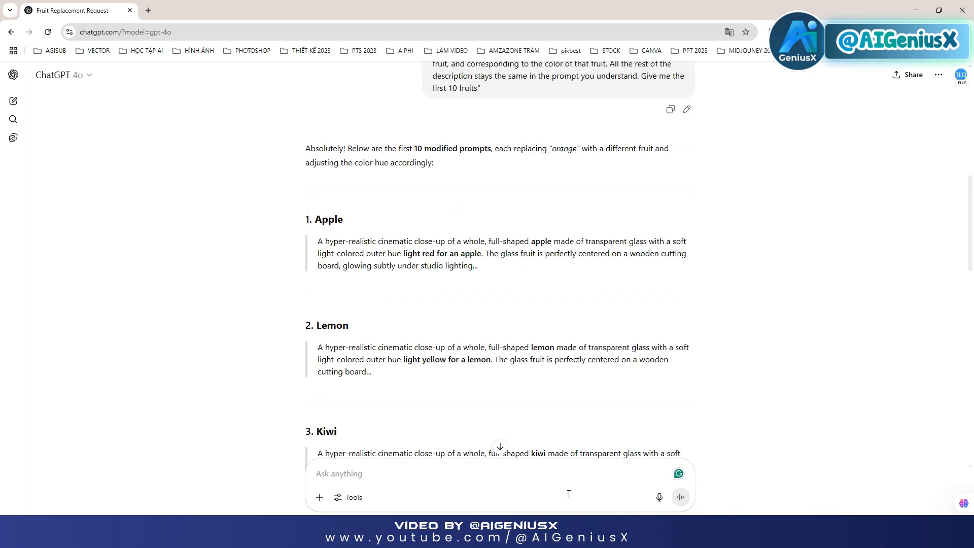
Send the follow-up "full prompt extract without abbreviation" and look back through the expanded fruit prompts
left_click(457, 477)
type("full prompt extract without abbreviation")
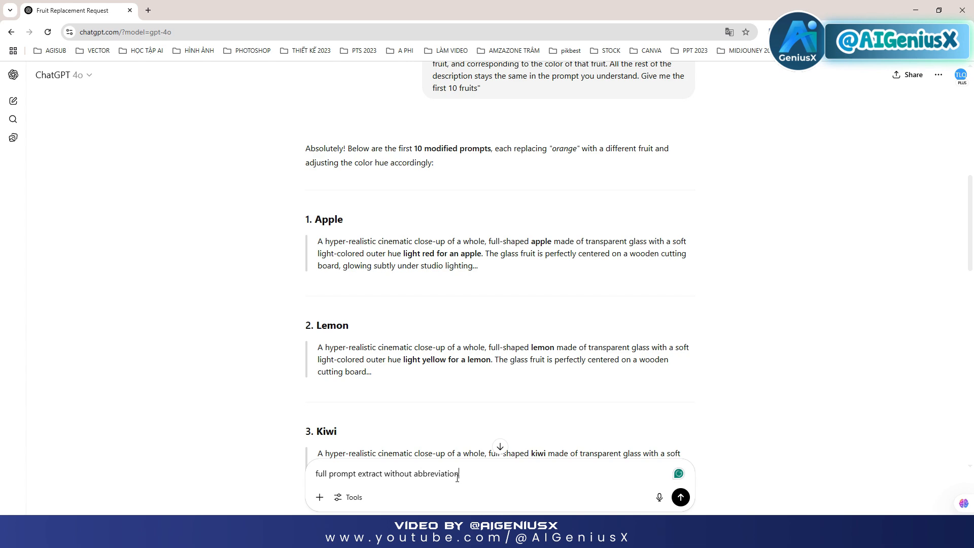
key("Return")
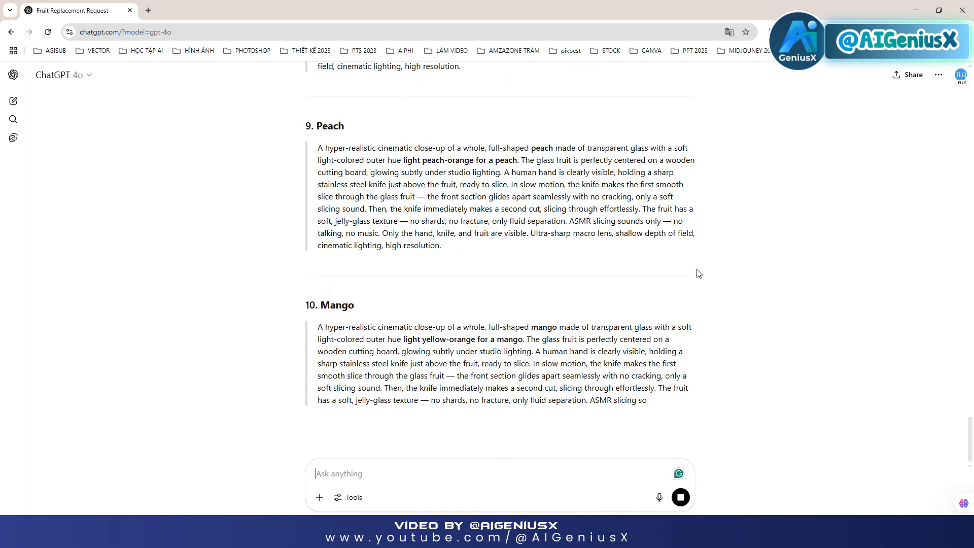
scroll(698, 274, "up", 20)
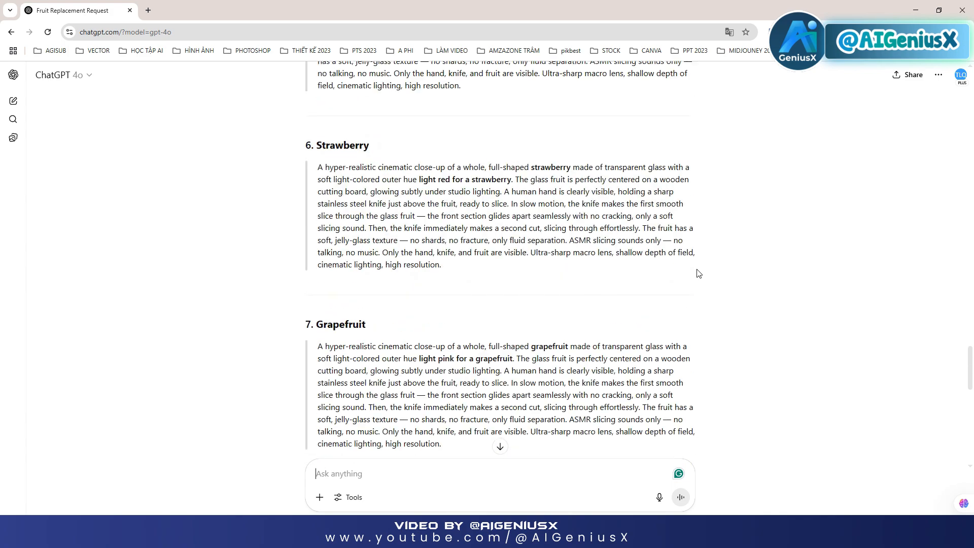
scroll(698, 273, "up", 15)
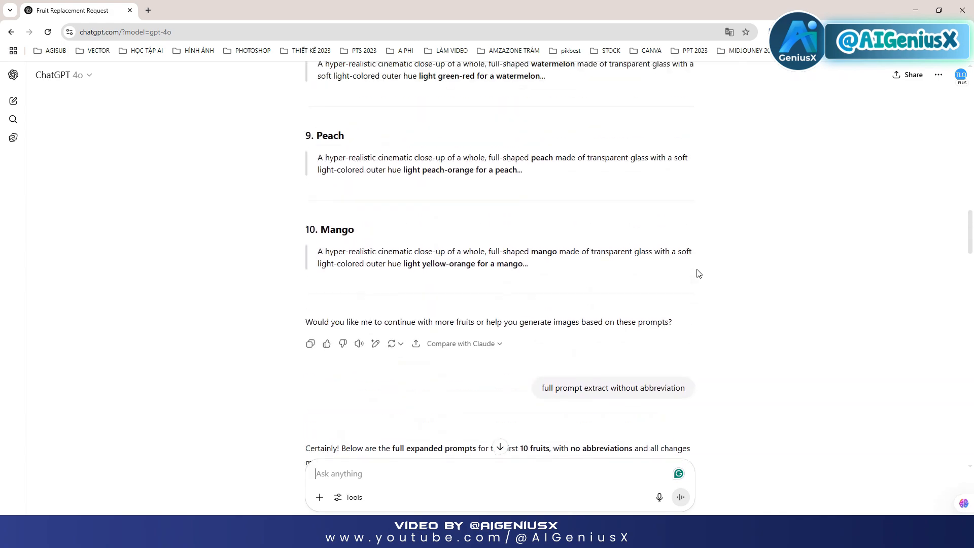
Examine the latest request's base orange prompt, its instruction to replace "orange" with other fruits and colors, and the first-10-fruits request
scroll(697, 274, "down", 9)
scroll(698, 274, "down", 5)
scroll(698, 273, "up", 8)
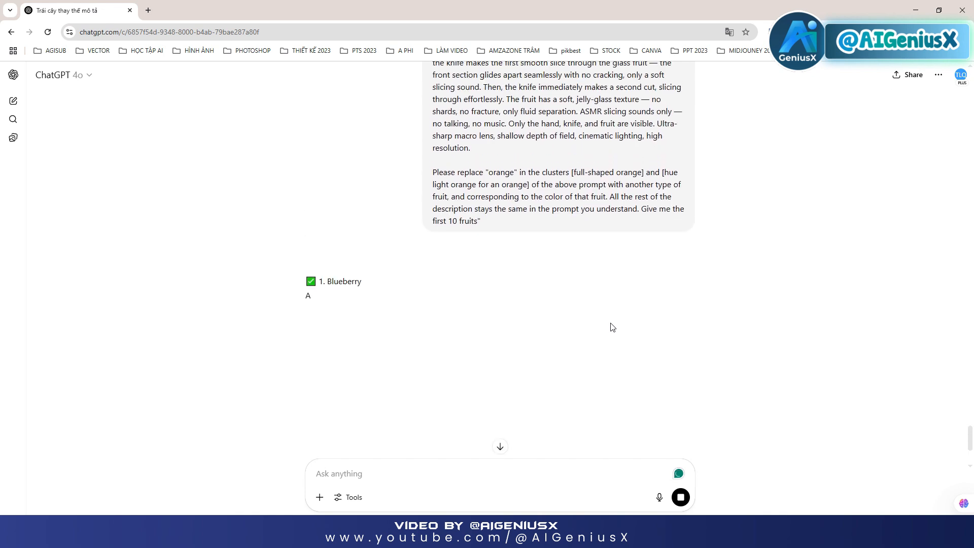
scroll(612, 327, "up", 1)
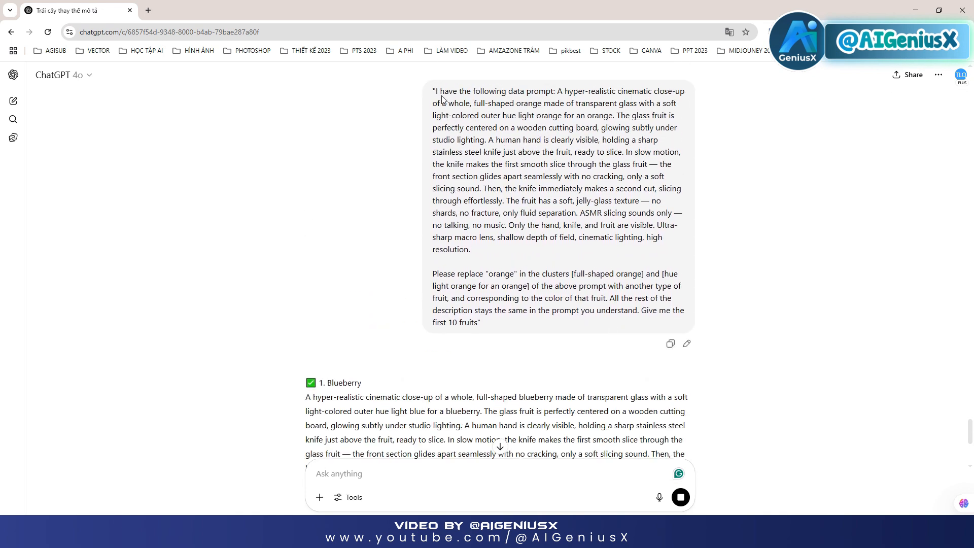
left_click_drag(556, 90, 622, 252)
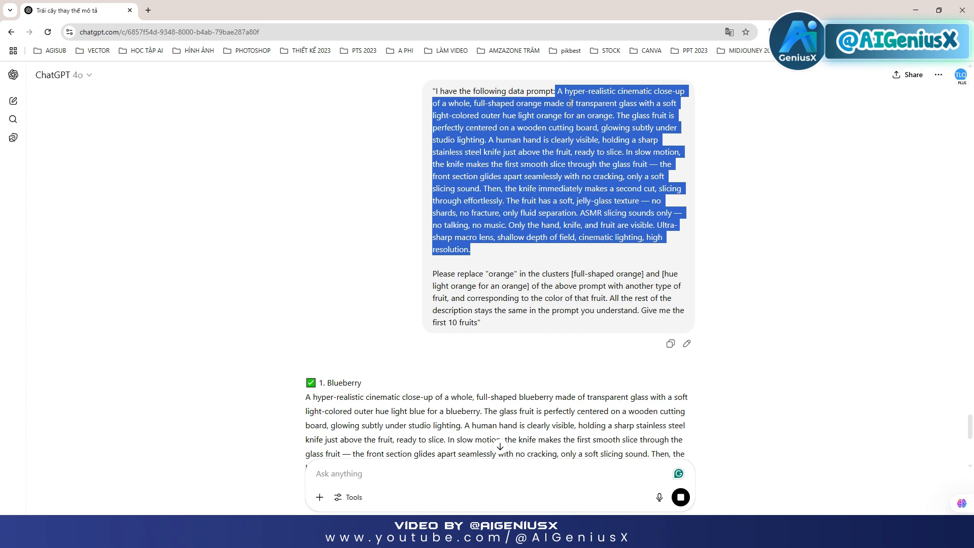
left_click_drag(435, 273, 496, 327)
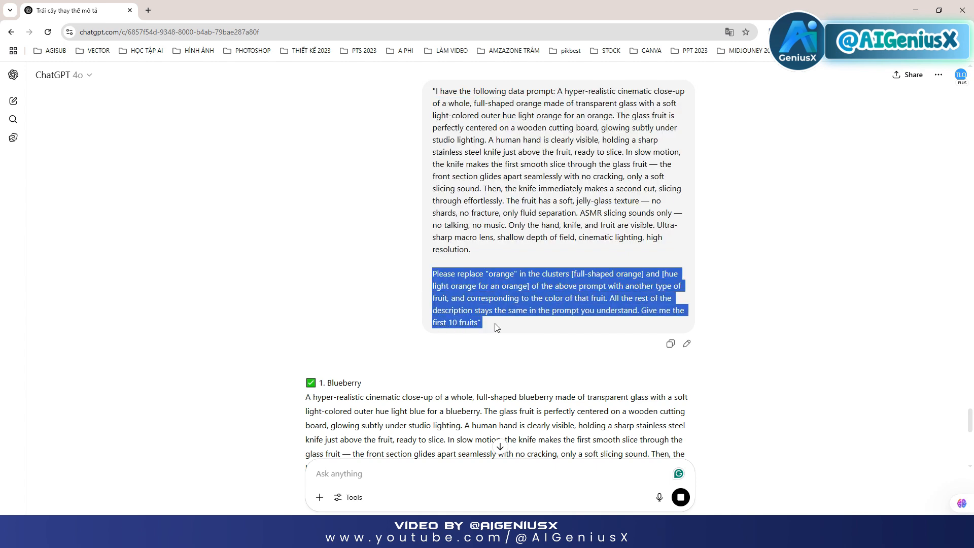
double_click(501, 274)
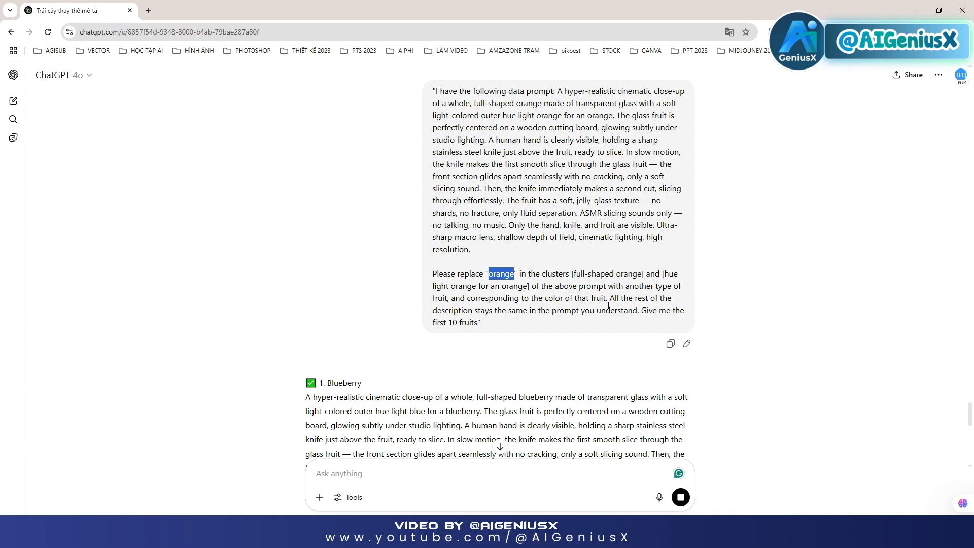
left_click_drag(640, 308, 483, 324)
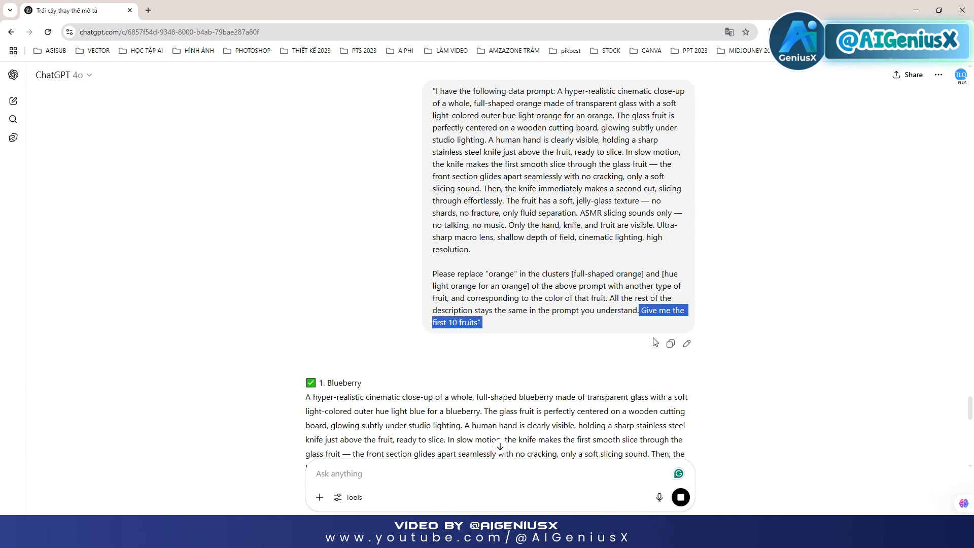
Review the newly generated full fruit prompts from Blueberry through Pomegranate, checking that each description is complete
scroll(452, 320, "down", 15)
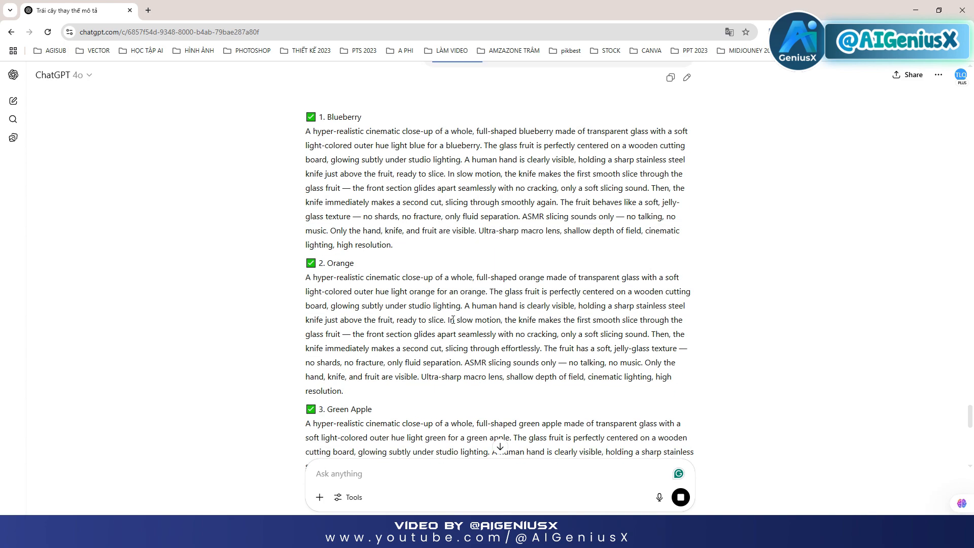
scroll(453, 323, "down", 5)
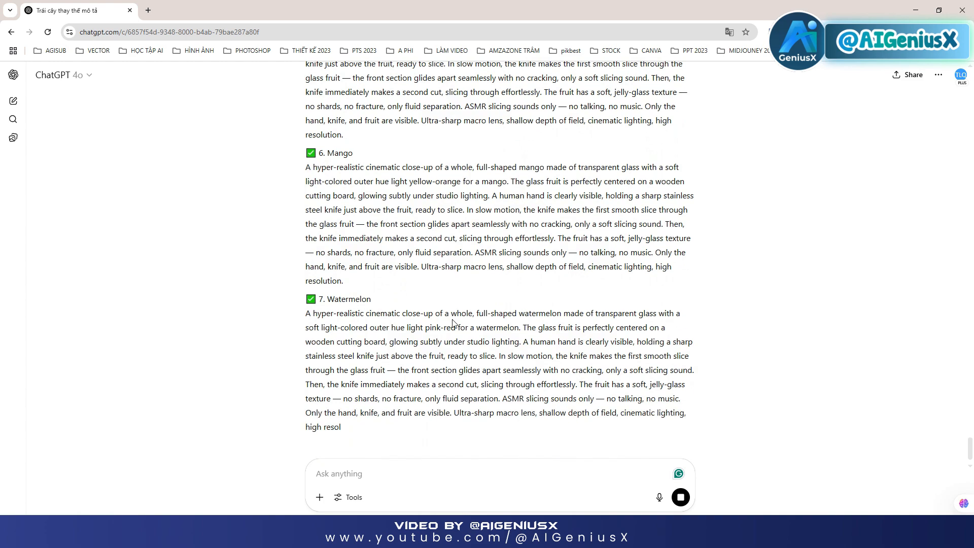
scroll(347, 328, "down", 3)
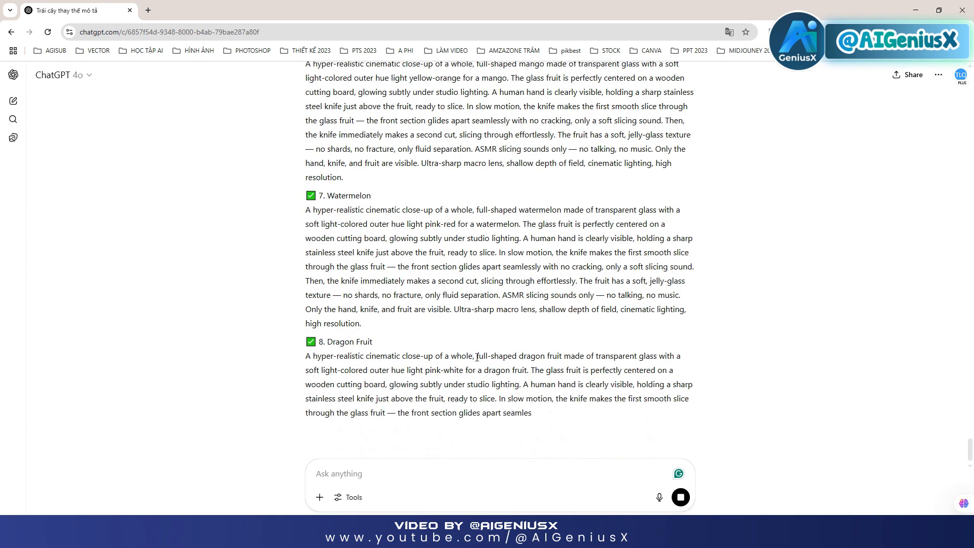
scroll(481, 341, "up", 5)
scroll(481, 340, "up", 12)
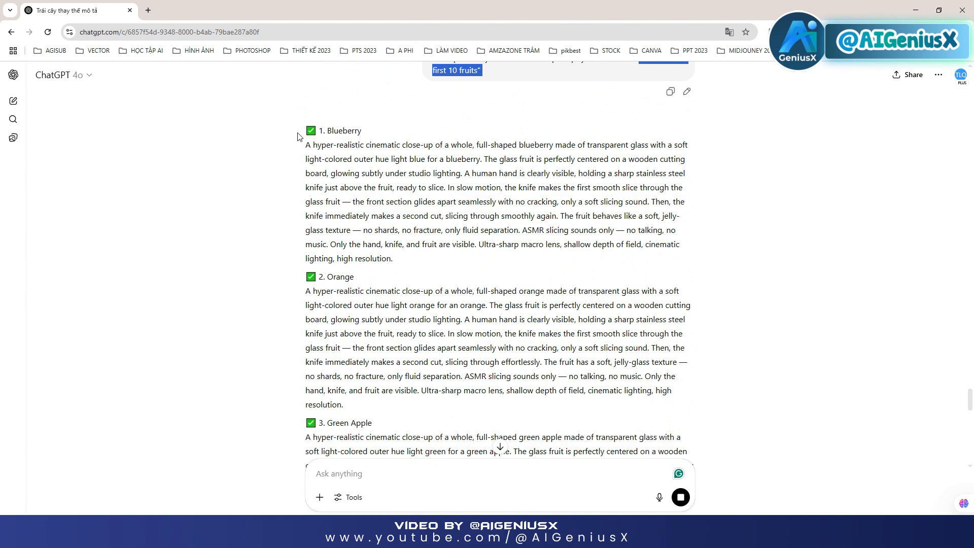
scroll(337, 252, "down", 5)
scroll(336, 252, "down", 3)
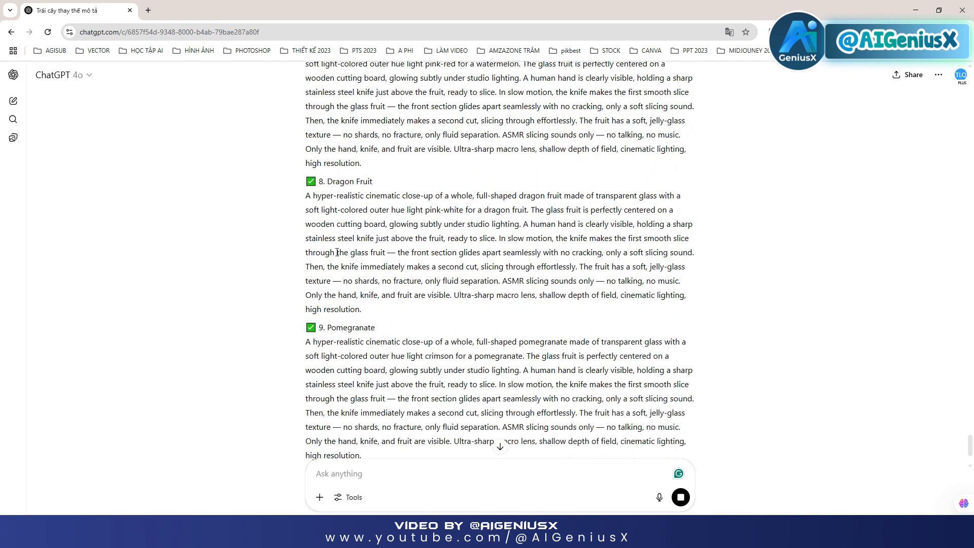
scroll(336, 252, "down", 3)
scroll(337, 252, "down", 2)
scroll(357, 300, "up", 15)
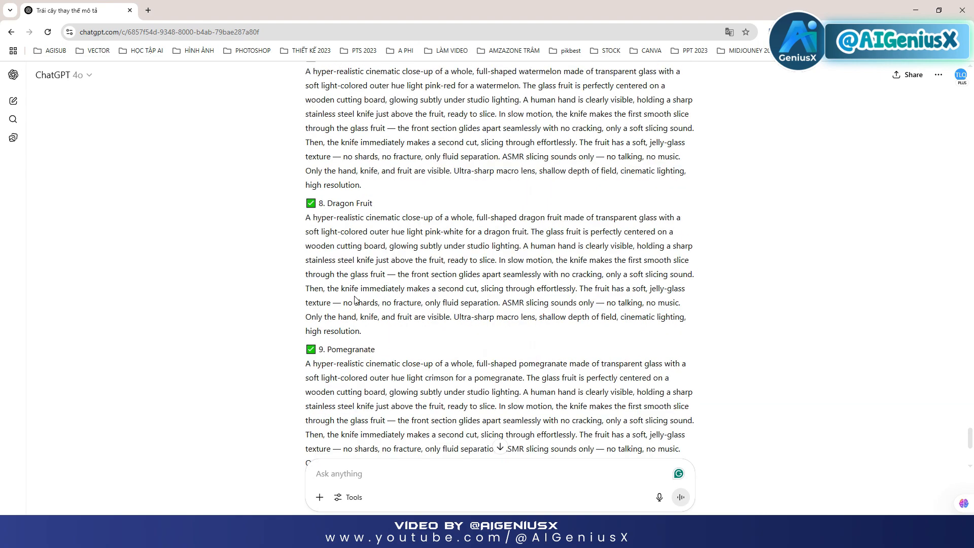
scroll(357, 300, "up", 9)
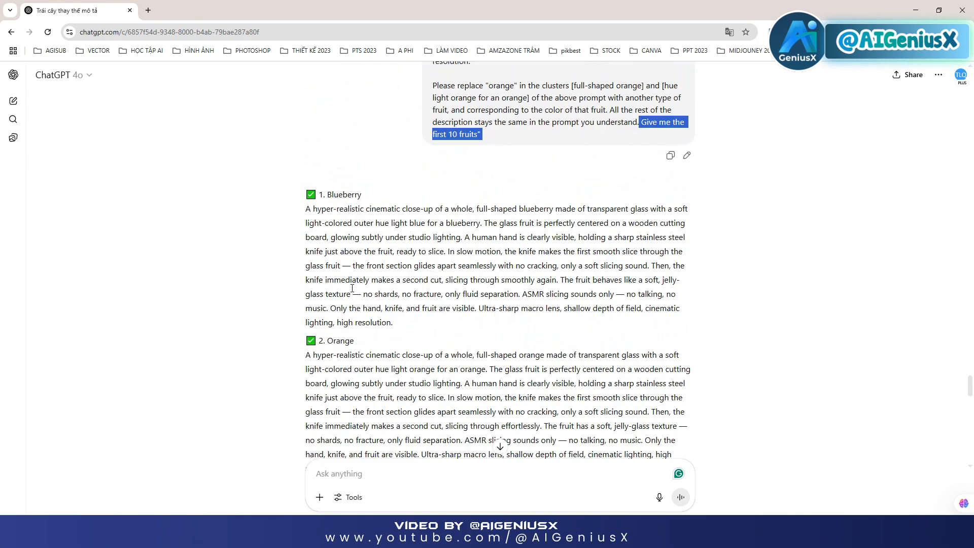
Copy the full description text of the second generated prompt, Orange
scroll(336, 285, "down", 2)
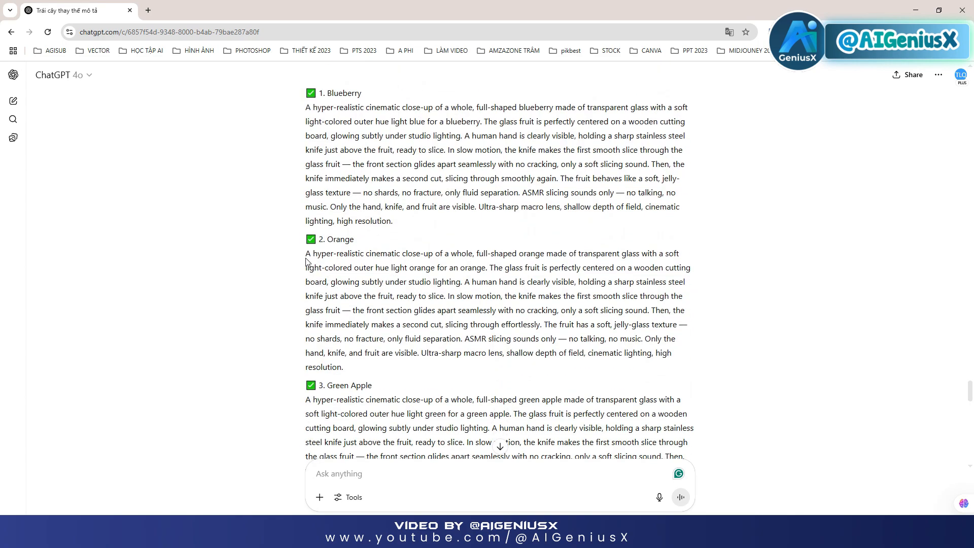
left_click_drag(306, 258, 414, 370)
key("ctrl+c")
right_click(410, 293)
left_click(428, 301)
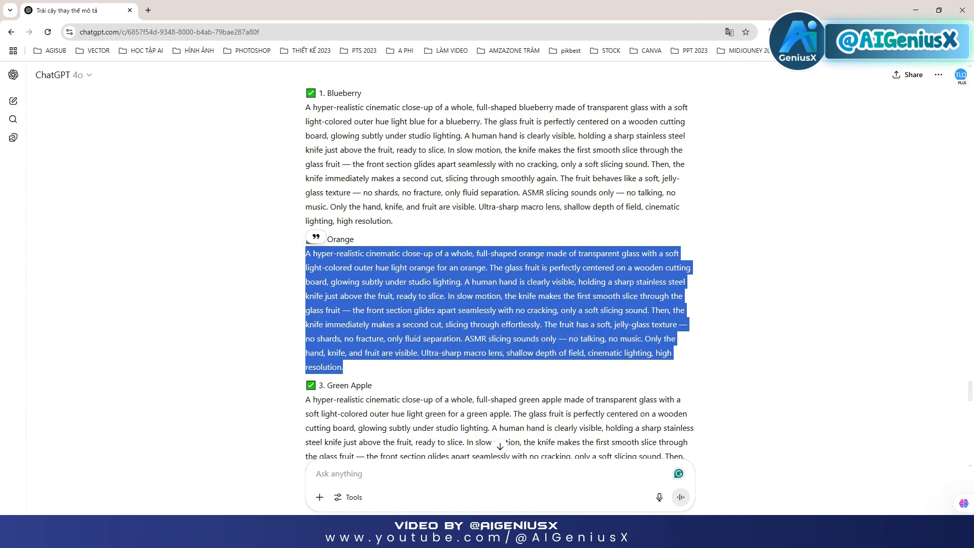
Switch to Canva AI and generate a 16:9, 8-second video clip from the copied Orange prompt
key("alt+Tab")
right_click(392, 160)
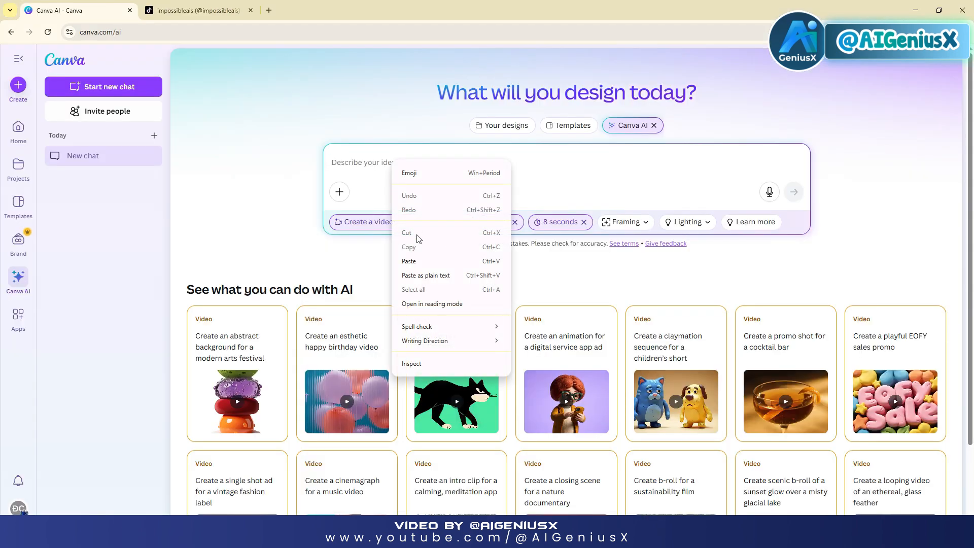
left_click(428, 265)
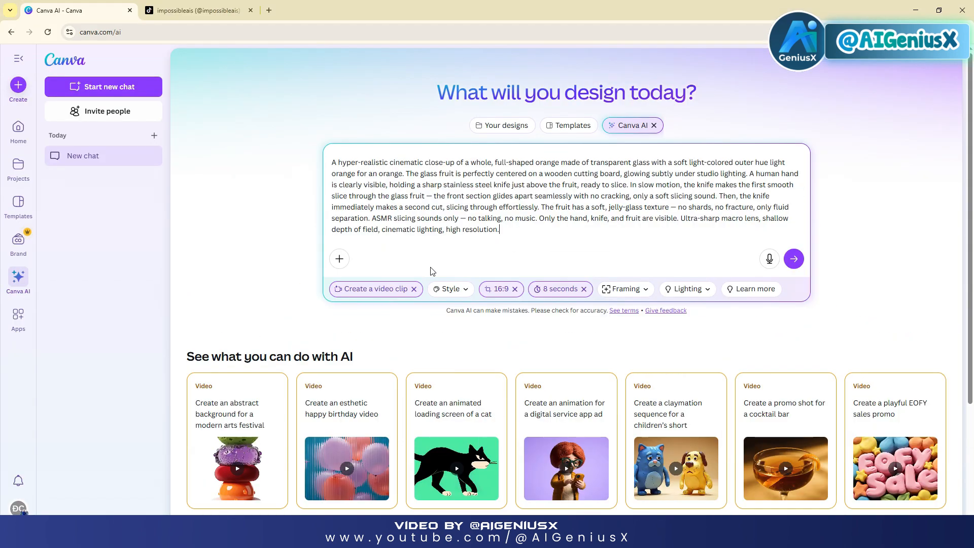
left_click(793, 259)
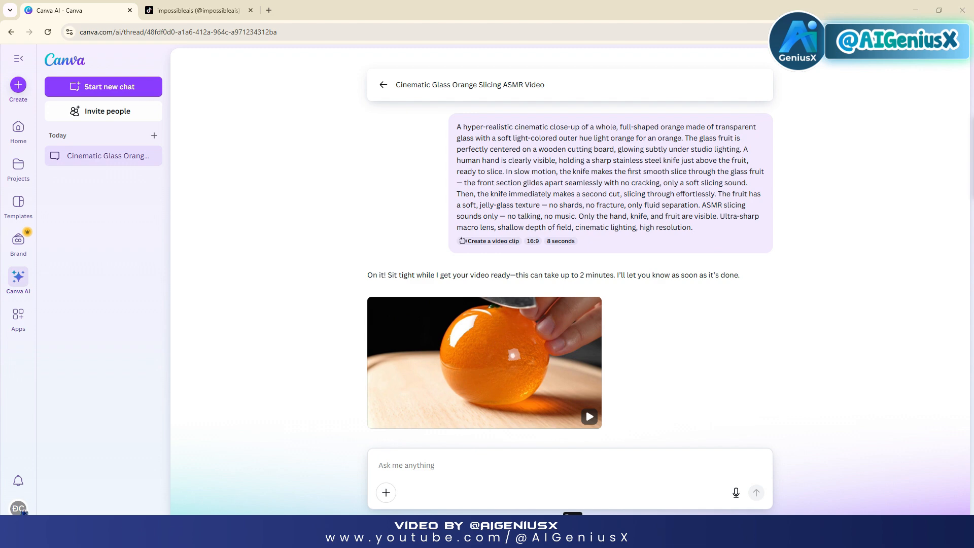
Open the generated glass-orange slicing video in the large preview, play it through, and replay its beginning
mouse_move(482, 381)
left_click(500, 380)
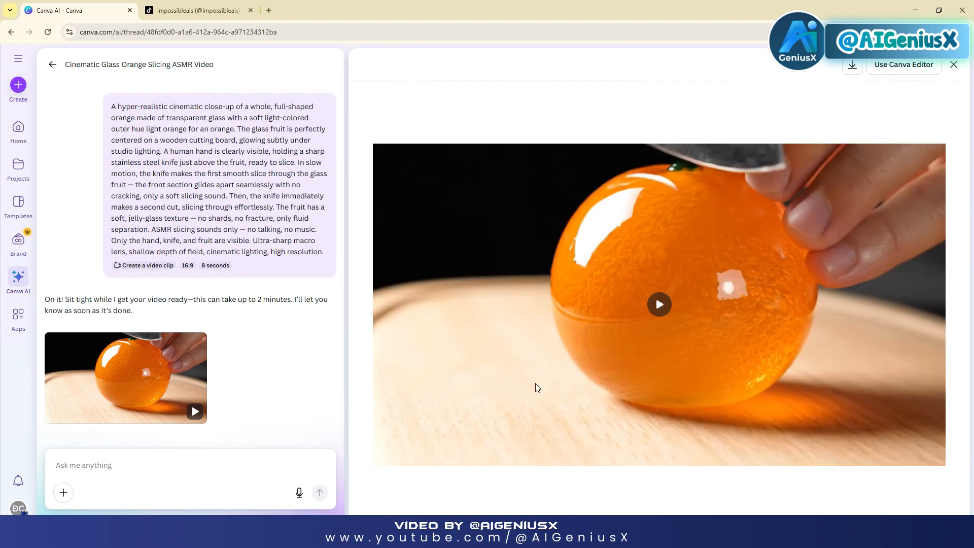
left_click(659, 305)
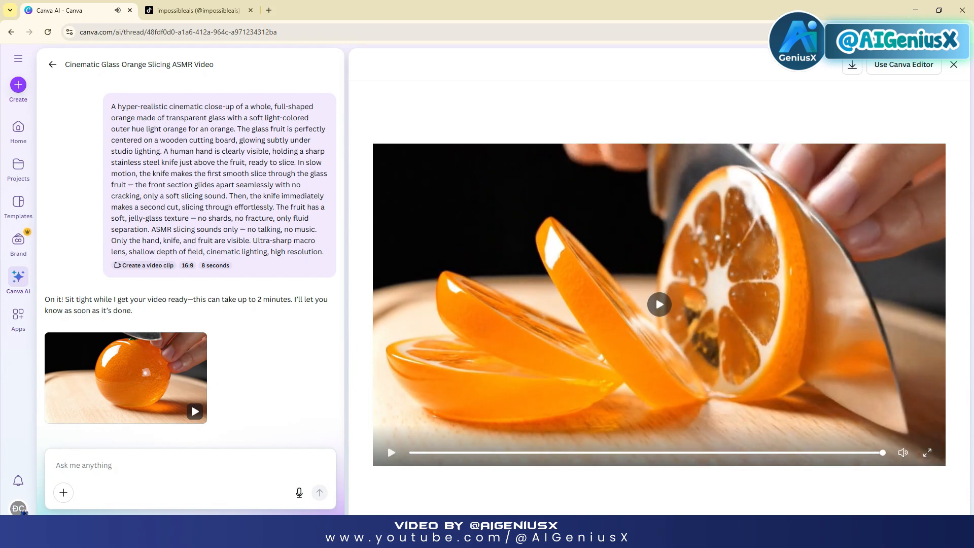
left_click(652, 319)
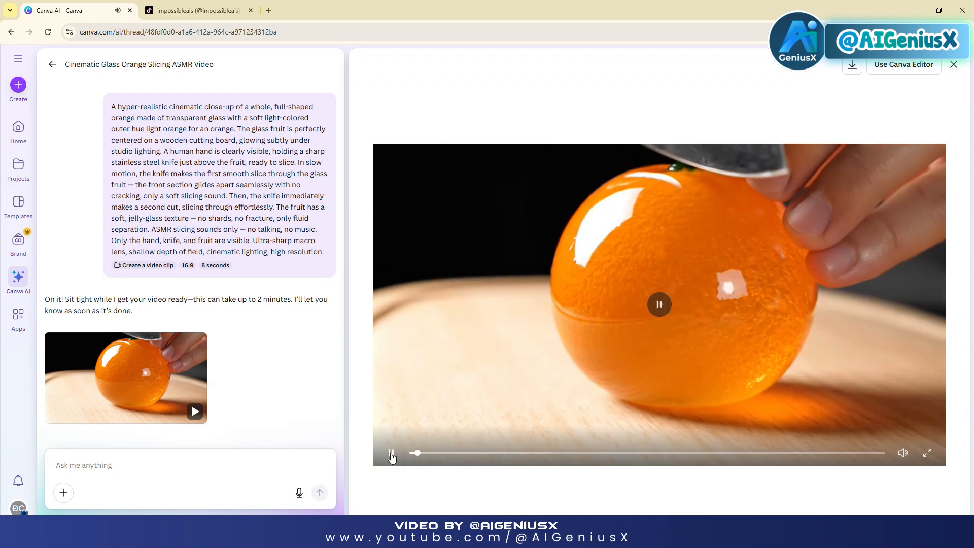
left_click(392, 454)
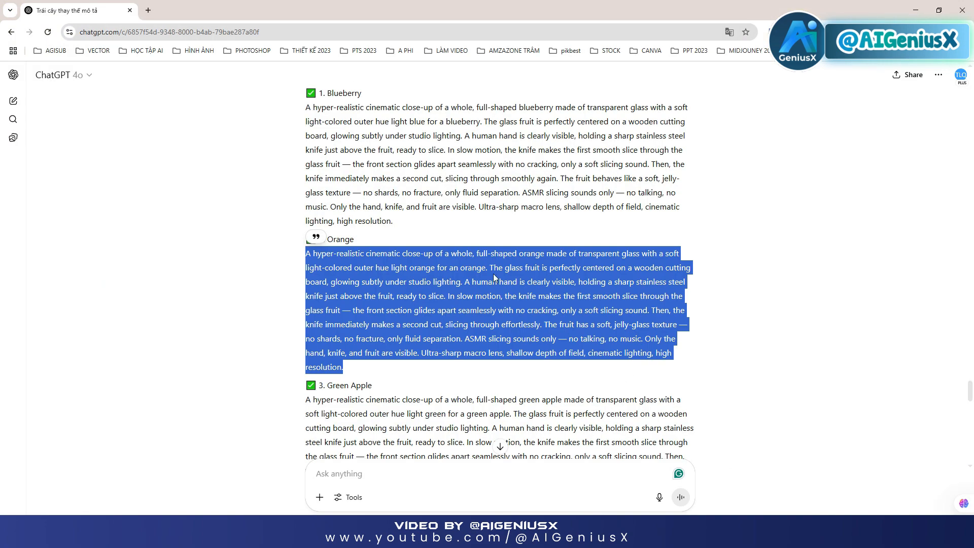
Switch to ChatGPT and copy the full description text of the third prompt, Green Apple
scroll(450, 296, "down", 4)
left_click(450, 296)
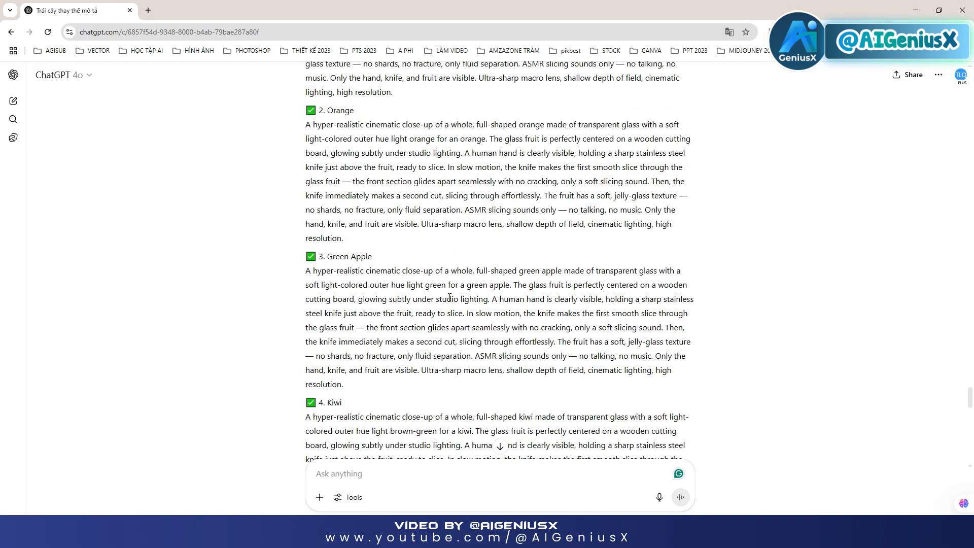
left_click_drag(306, 200, 392, 311)
scroll(445, 307, "up", 2)
right_click(442, 321)
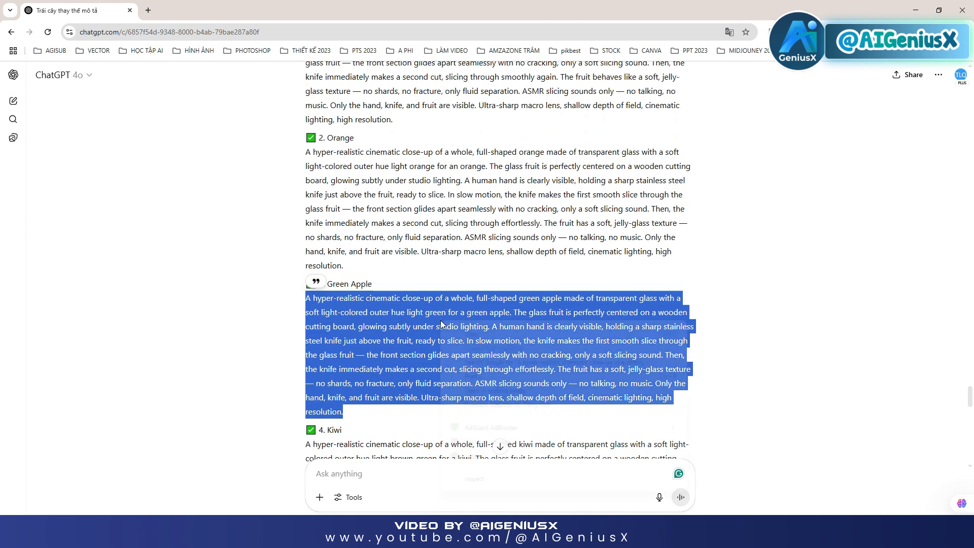
left_click(469, 333)
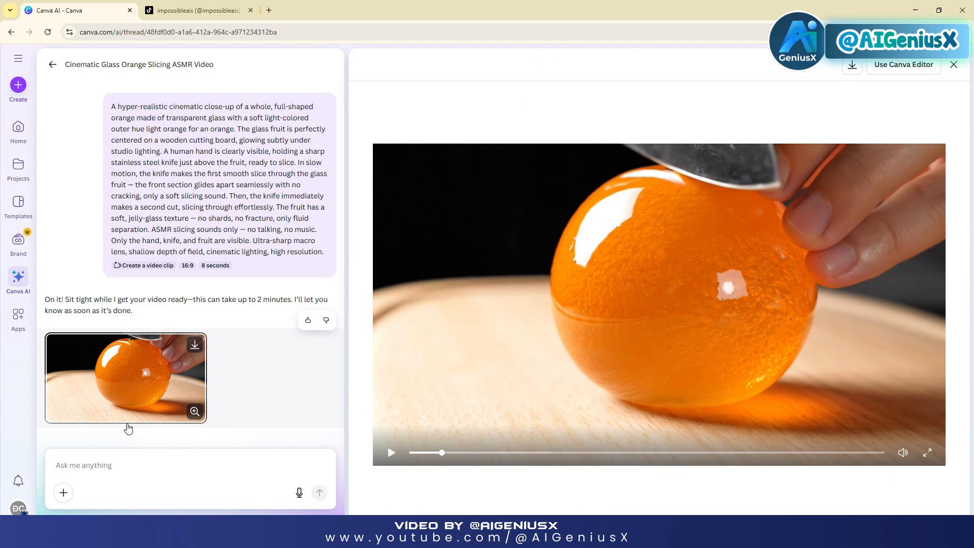
Switch to Canva AI, send the copied Green Apple prompt in the same chat, and play the generated video
left_click(126, 459)
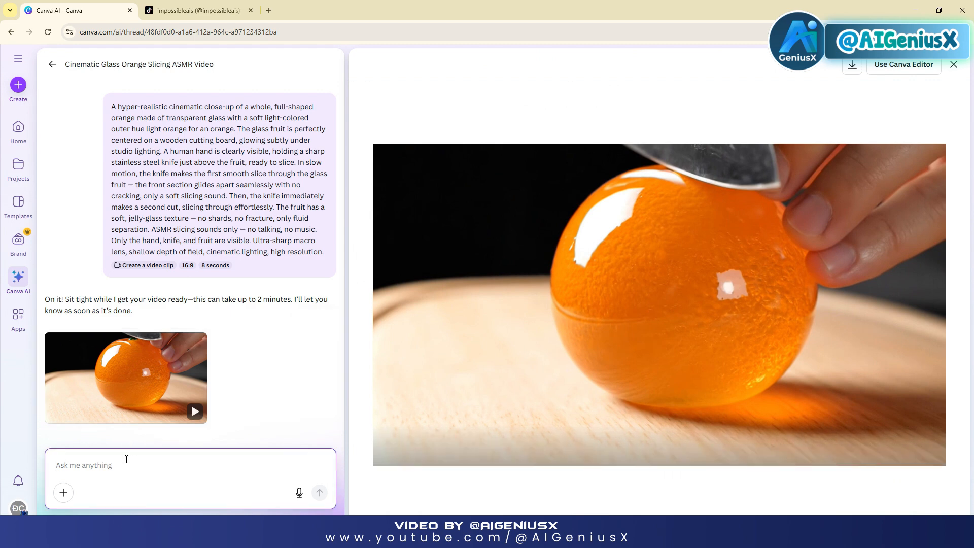
right_click(126, 459)
left_click(157, 341)
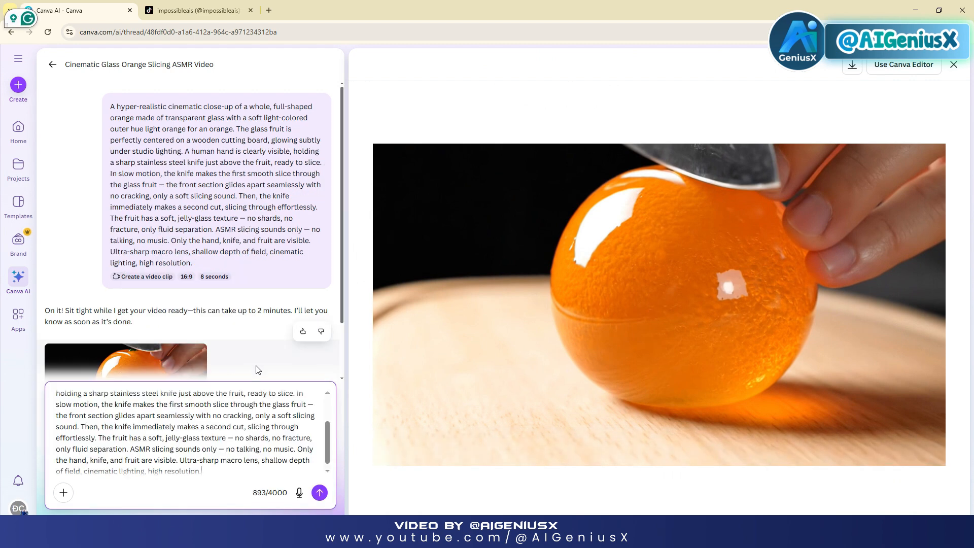
left_click(317, 488)
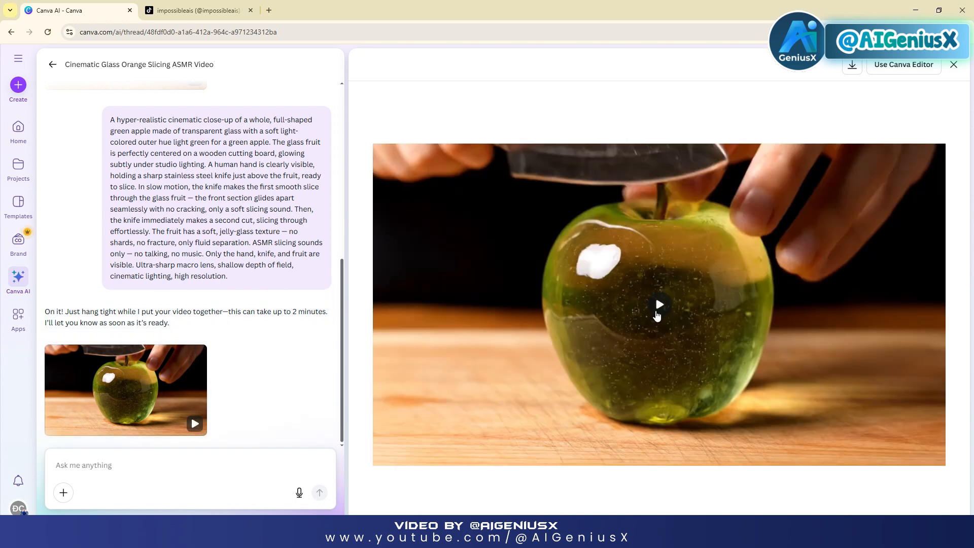
left_click(660, 306)
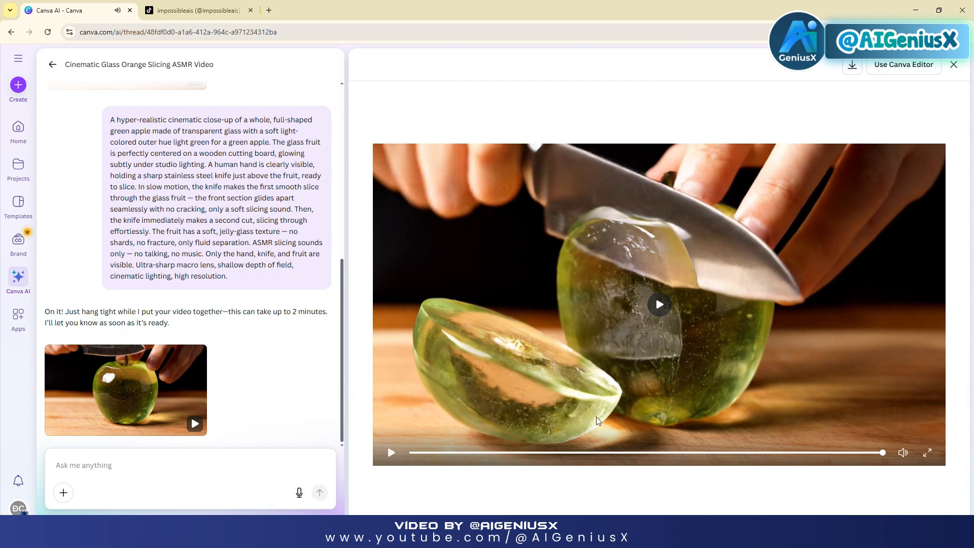
left_click(664, 315)
Switch to ChatGPT and copy the full description text of the fifth prompt, Banana
key("alt+Tab")
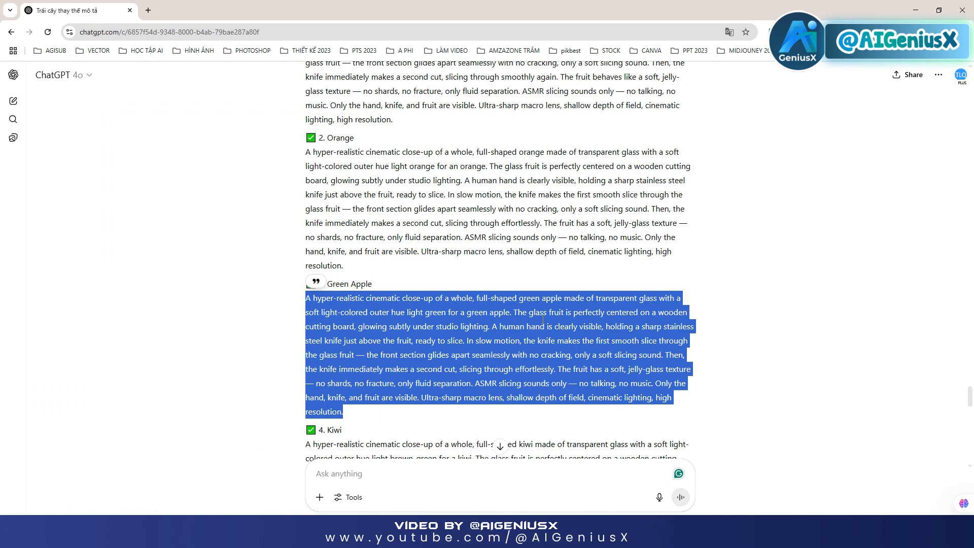
scroll(535, 301, "down", 3)
scroll(535, 301, "down", 1)
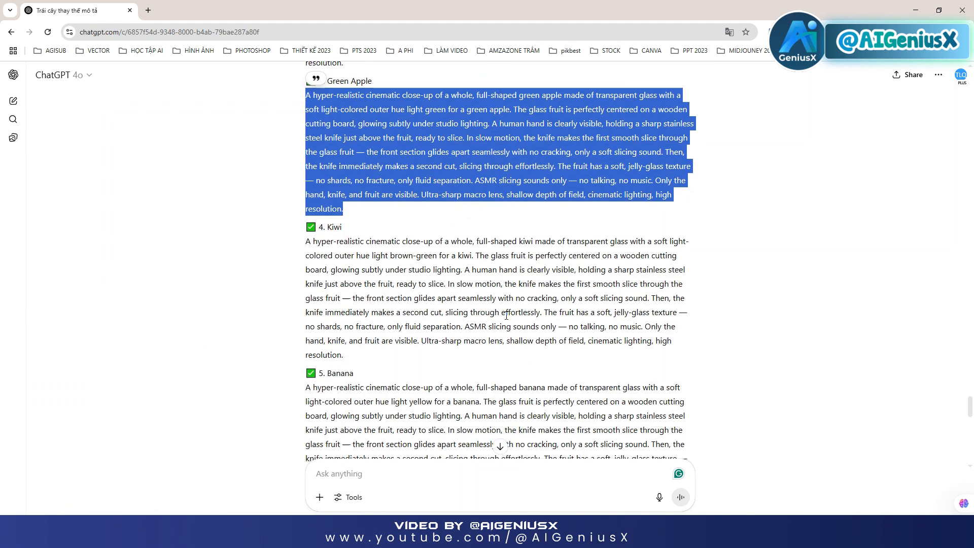
left_click(500, 274)
scroll(367, 205, "down", 1)
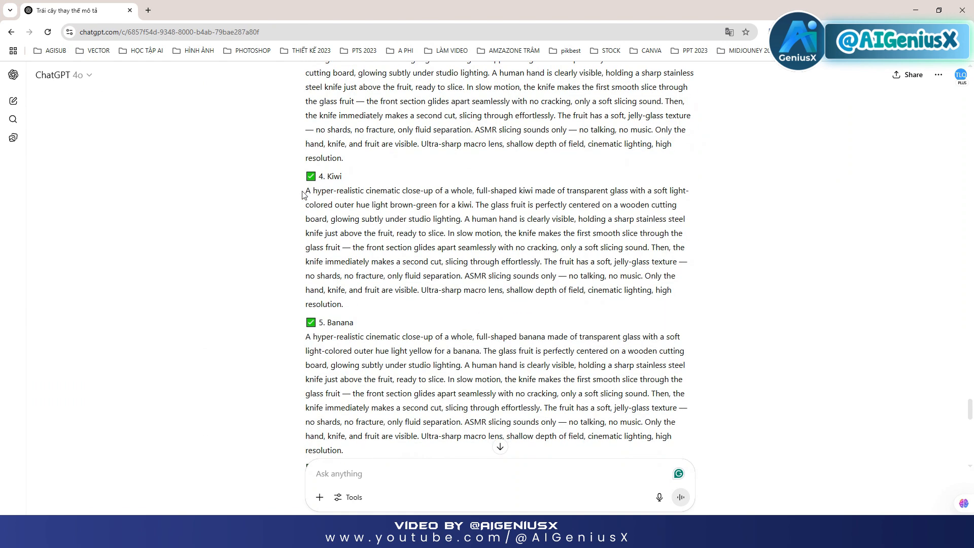
scroll(304, 202, "down", 2)
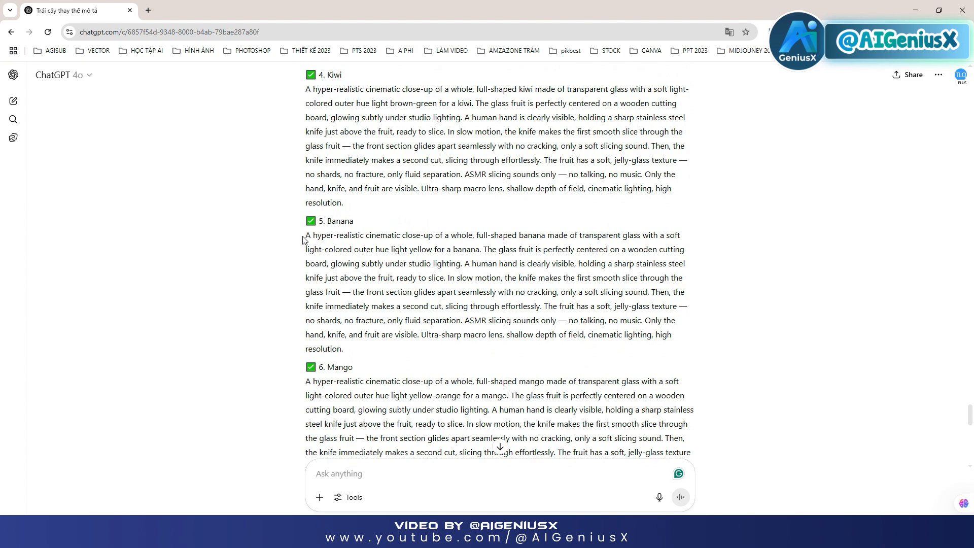
left_click_drag(304, 239, 380, 349)
right_click(396, 317)
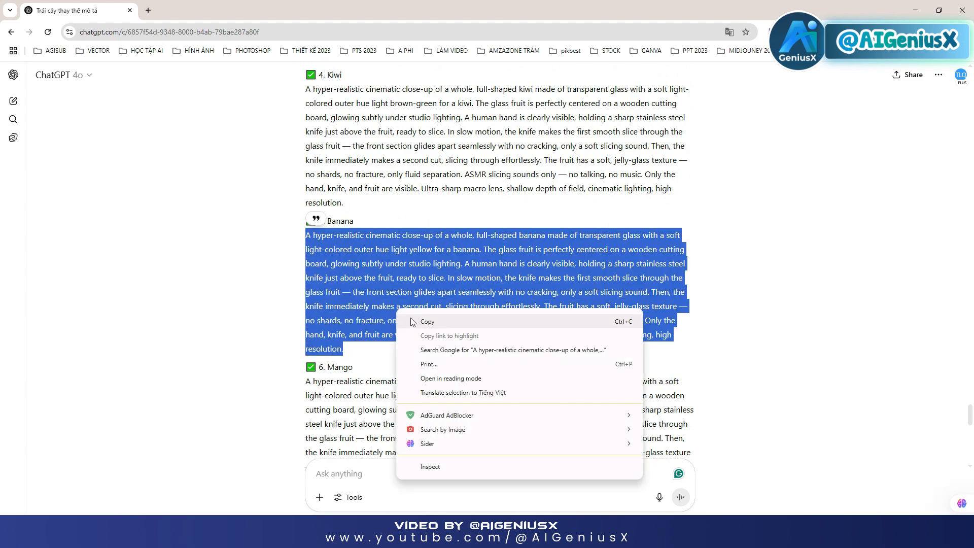
left_click(422, 323)
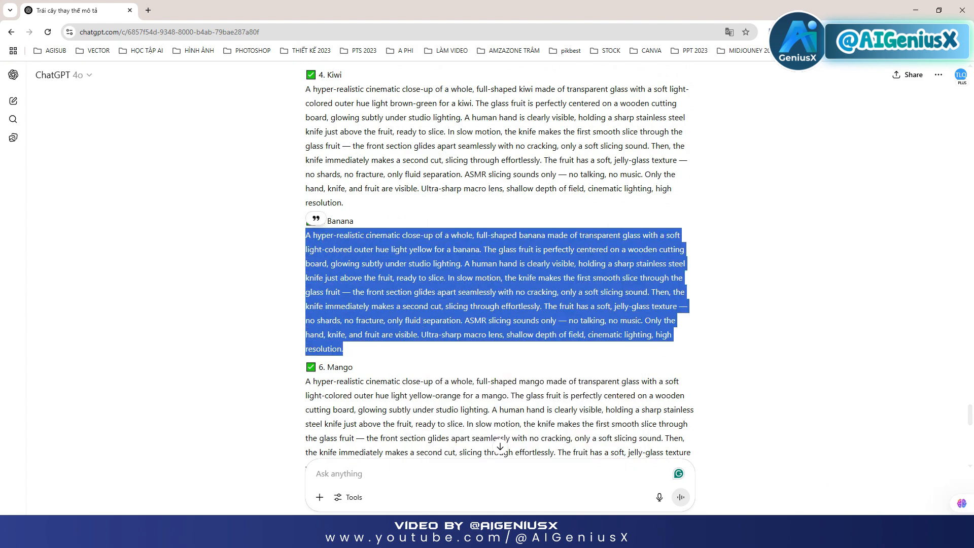
Switch to Canva AI and send the copied Banana prompt in the same chat
key("alt+Tab")
right_click(152, 462)
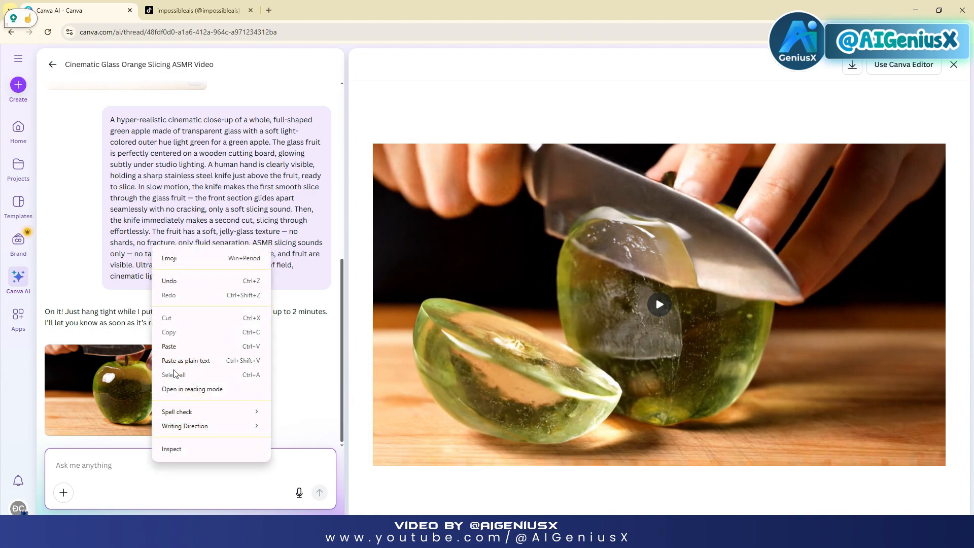
left_click(169, 346)
left_click(313, 492)
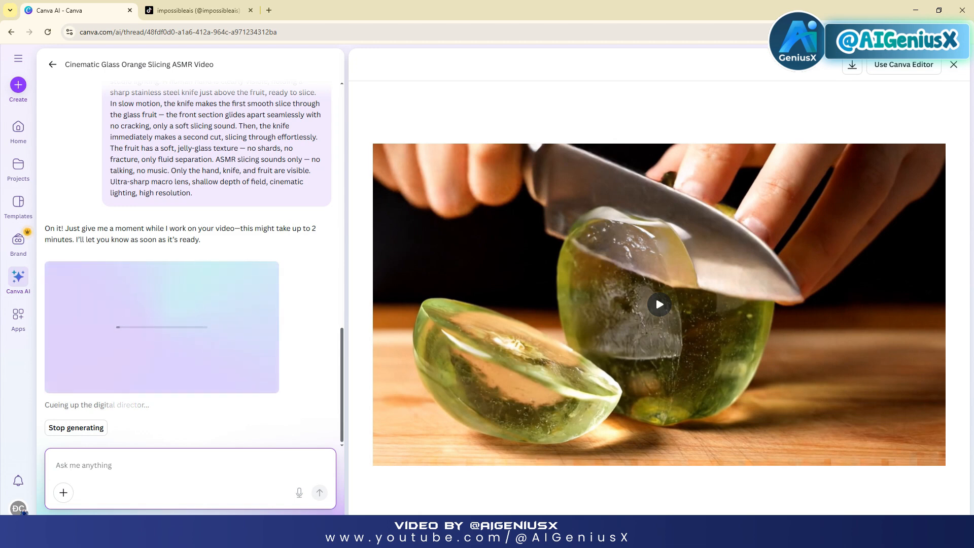
Play the generated glass-banana slicing video, replay it, and look back over the earlier clips in the chat
scroll(249, 370, "up", 3)
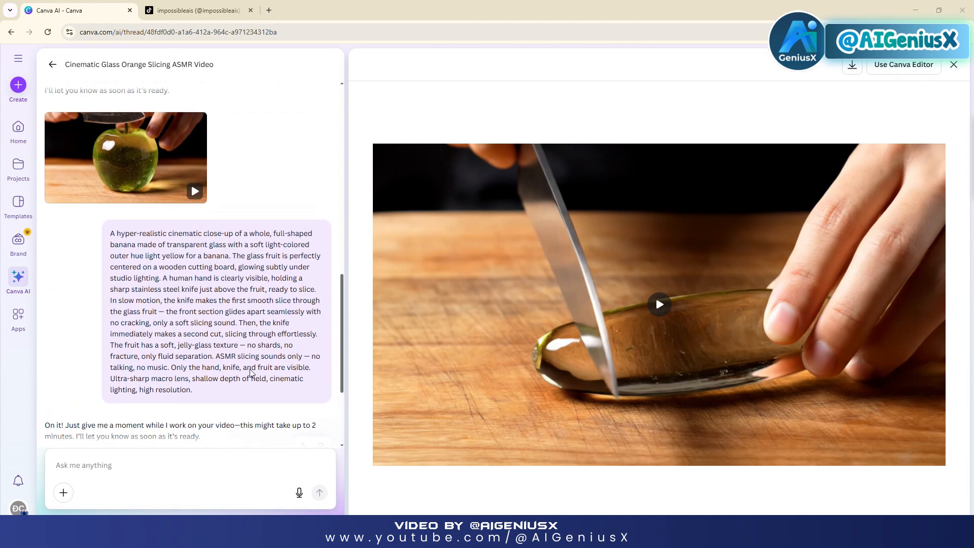
scroll(249, 374, "down", 3)
left_click(659, 310)
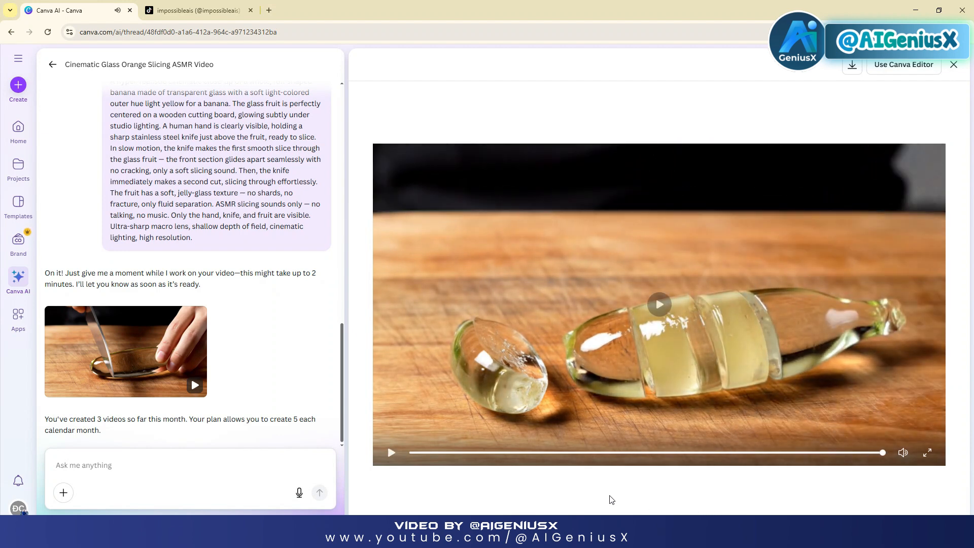
left_click(390, 454)
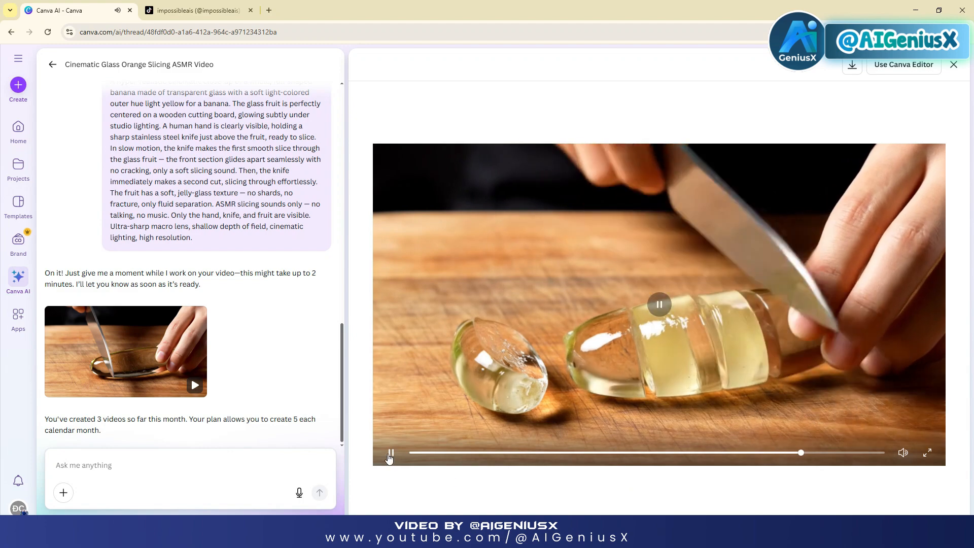
scroll(225, 377, "down", 1)
scroll(225, 377, "up", 8)
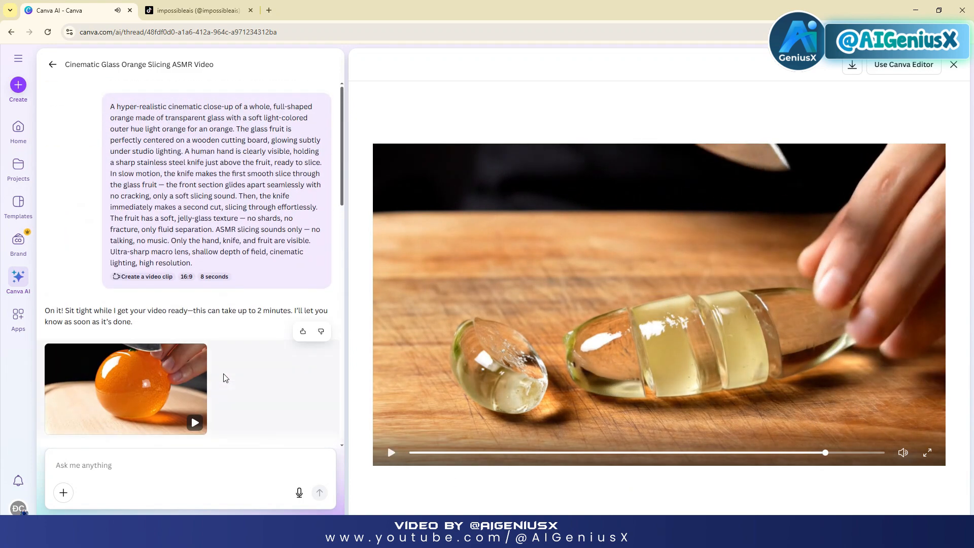
scroll(225, 378, "down", 9)
scroll(225, 377, "down", 5)
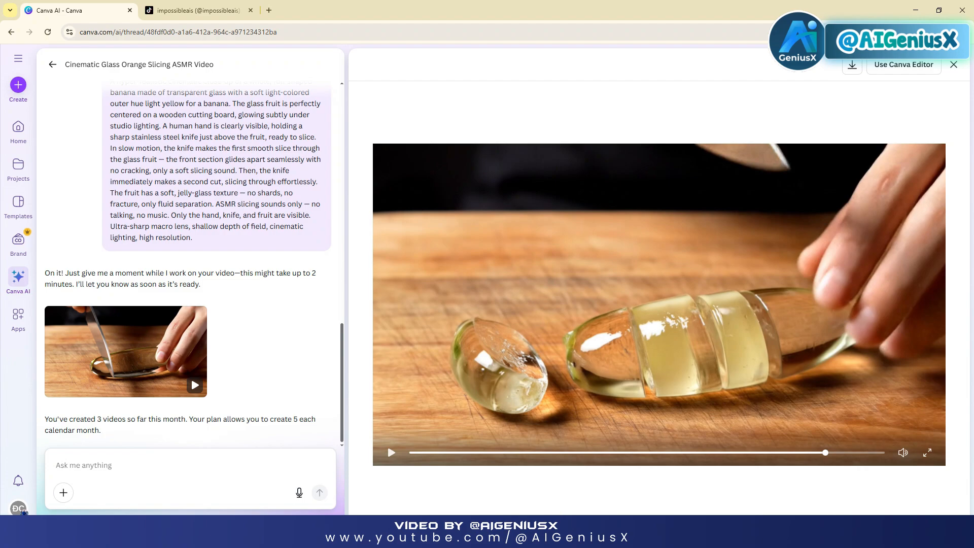
Switch to ChatGPT and copy the full description text of the fourth prompt, Kiwi
key("alt+Tab")
scroll(631, 326, "down", 3)
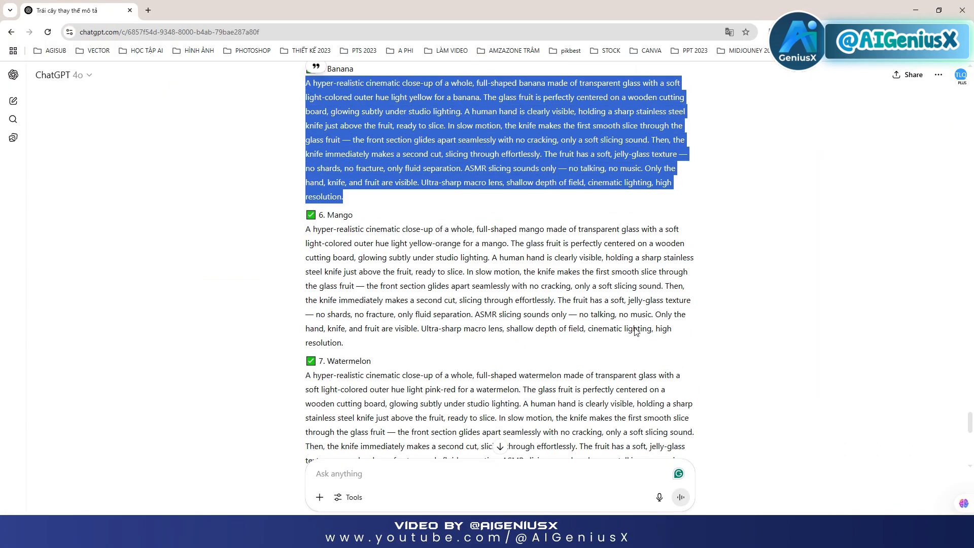
scroll(634, 327, "down", 3)
scroll(635, 332, "up", 7)
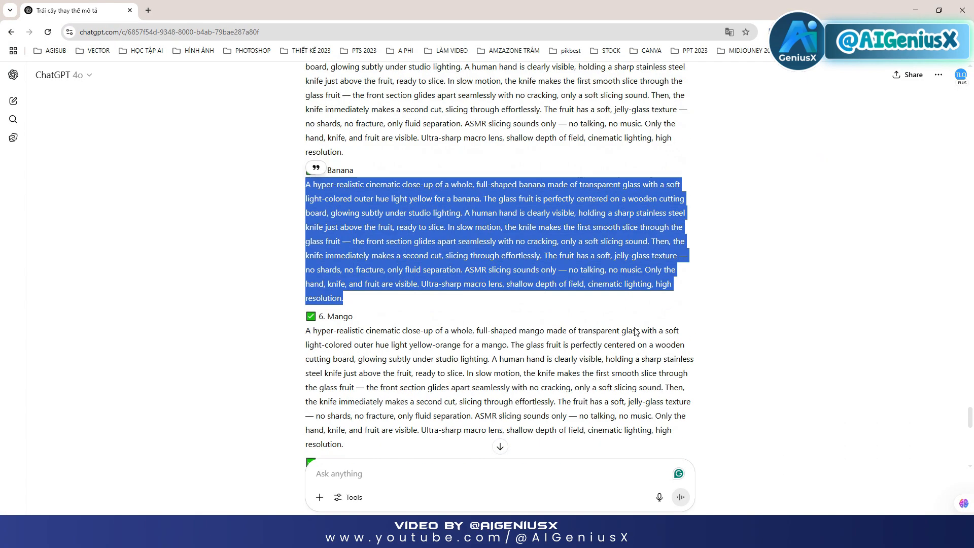
left_click_drag(305, 139, 441, 254)
right_click(442, 213)
left_click(469, 224)
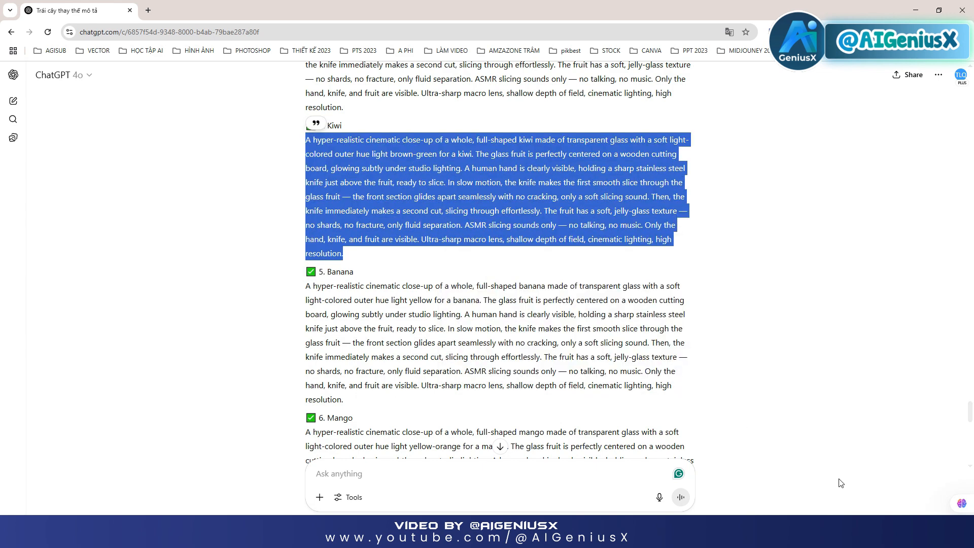
Switch to Canva AI and send the copied Kiwi prompt in the same chat
key("alt+Tab")
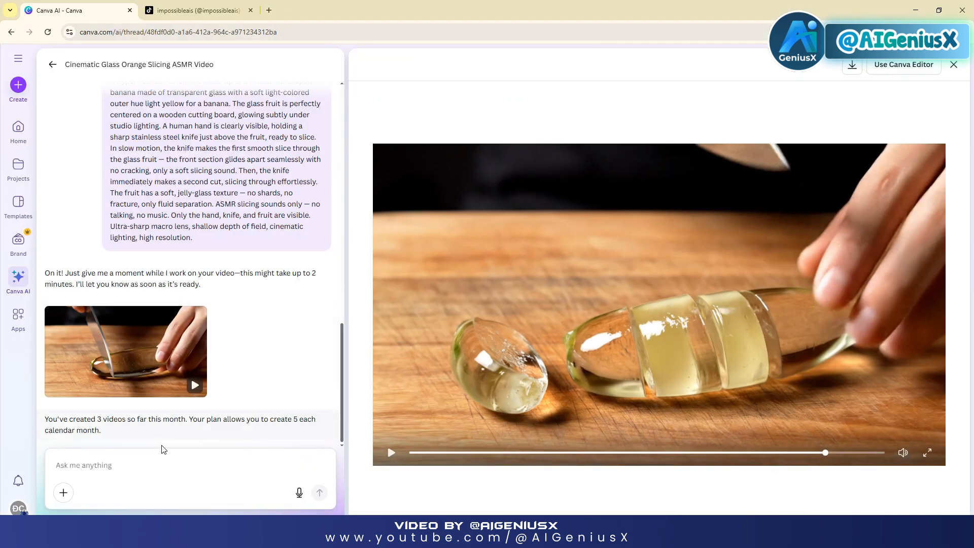
left_click(167, 463)
right_click(167, 459)
left_click(183, 343)
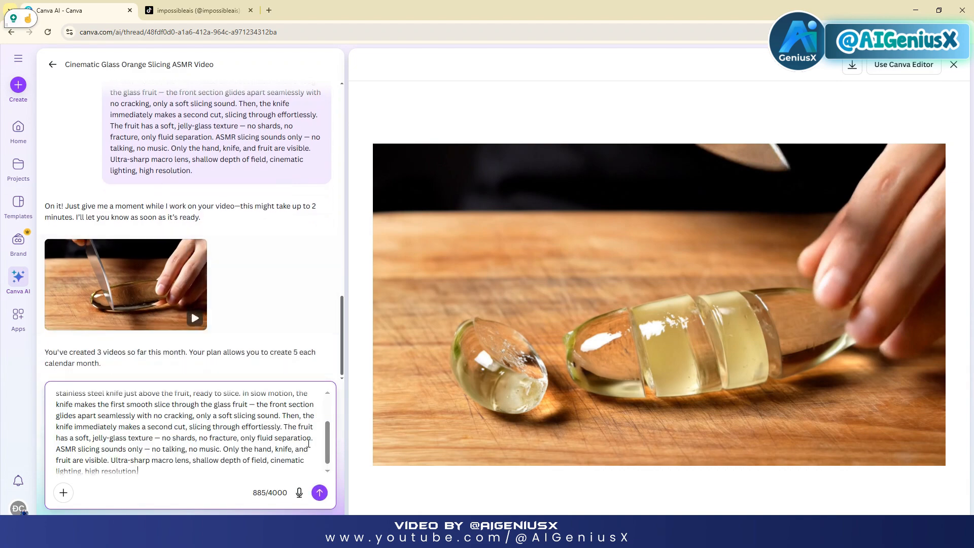
left_click(319, 492)
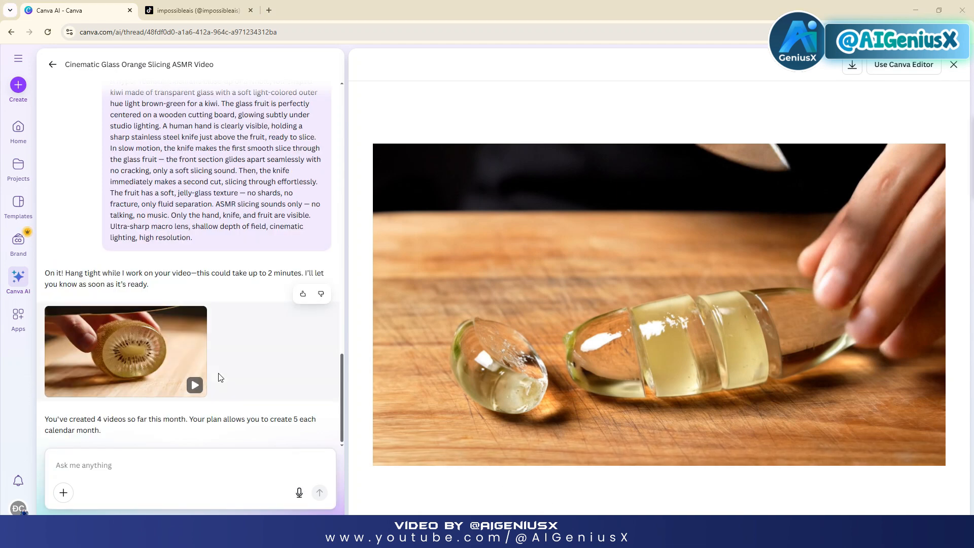
Open the generated glass-kiwi slicing video in the large preview, play it through, then replay and pause it
left_click(148, 347)
left_click(657, 305)
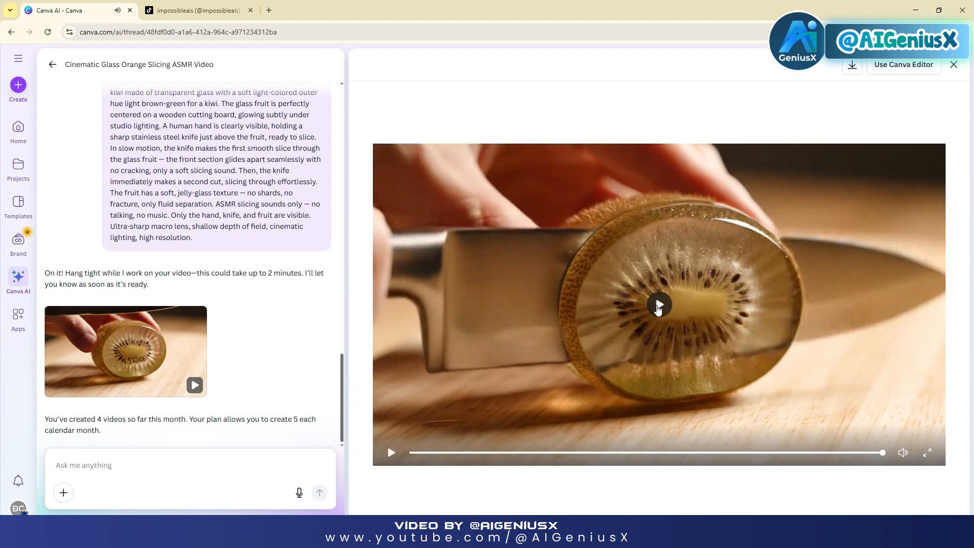
left_click(658, 305)
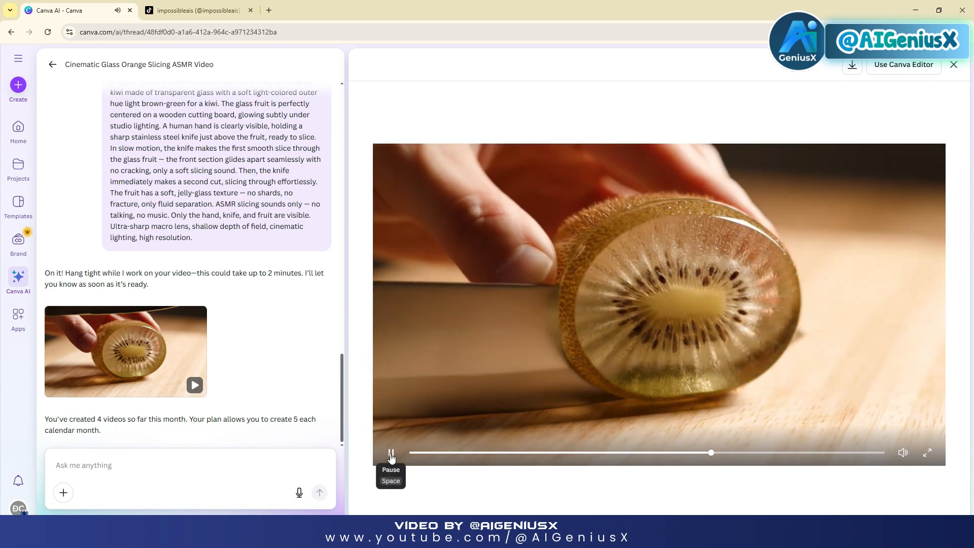
left_click(390, 454)
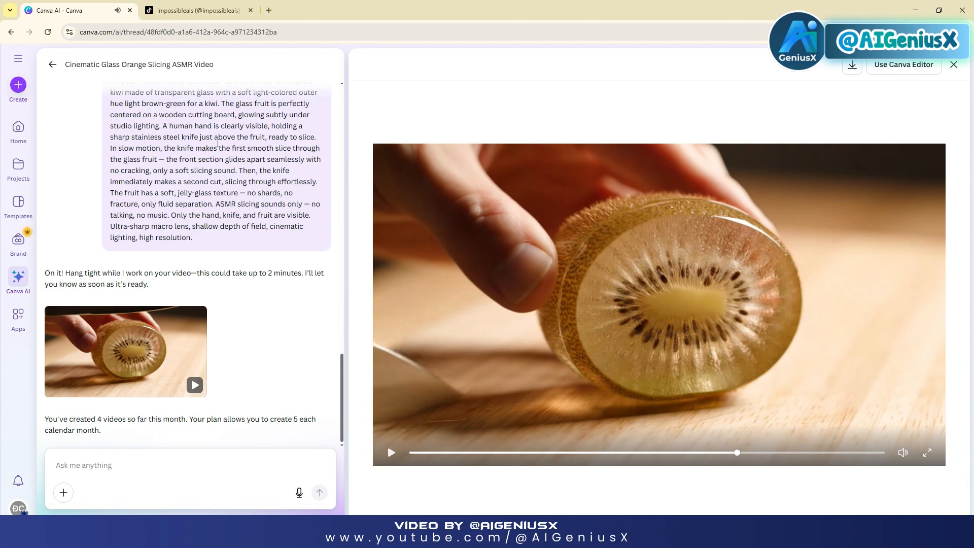
left_click(187, 6)
left_click(101, 7)
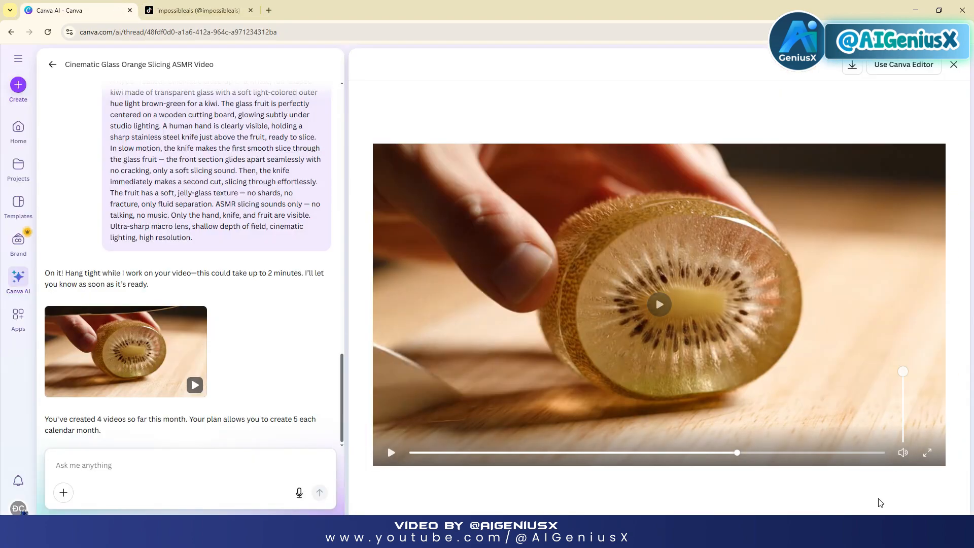
Switch to ChatGPT and copy the full description text of the eighth prompt, Dragon Fruit
key("alt+Tab")
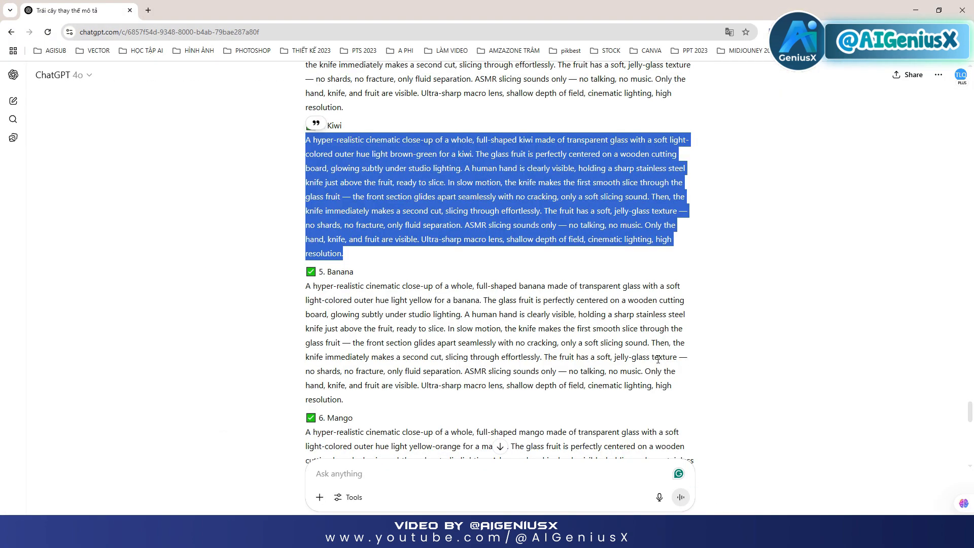
scroll(658, 359, "down", 4)
scroll(658, 363, "down", 6)
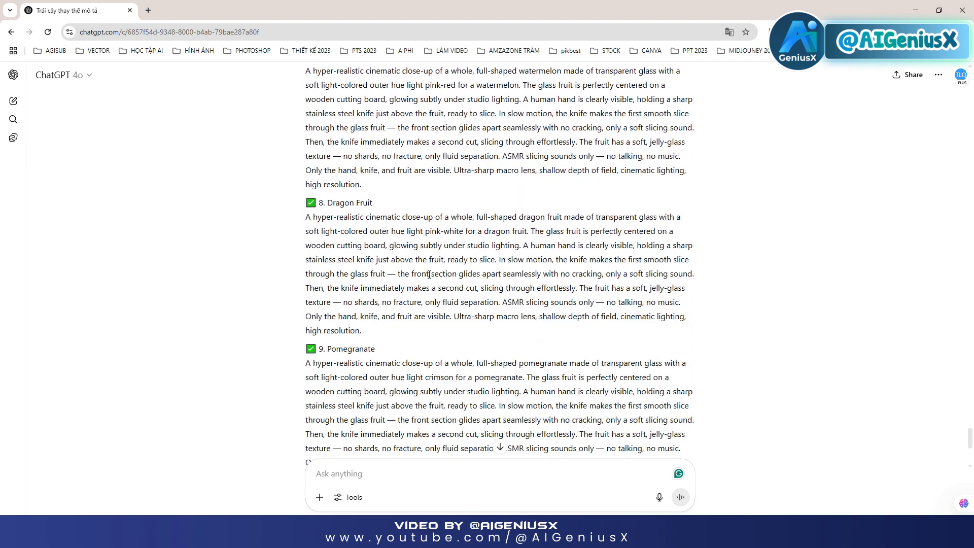
left_click_drag(307, 218, 440, 331)
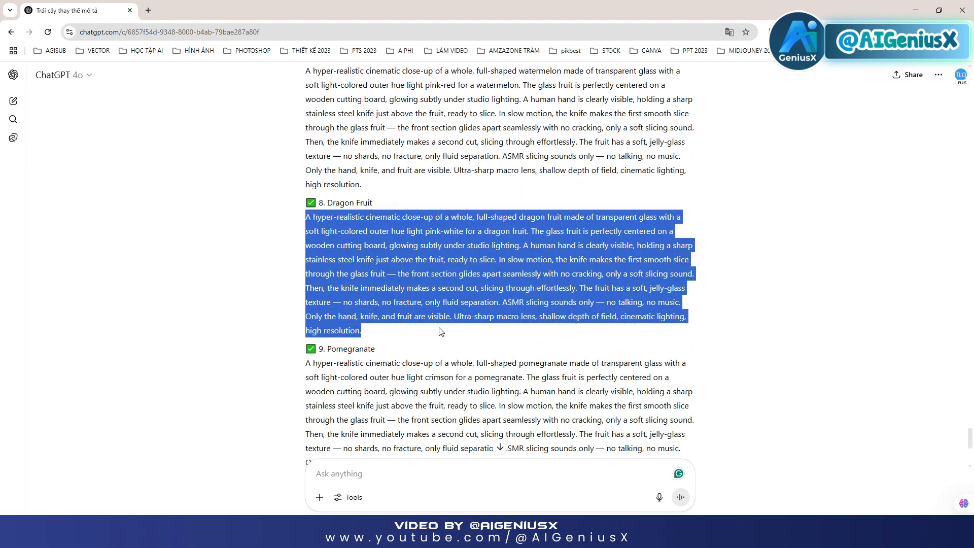
right_click(445, 297)
left_click(477, 312)
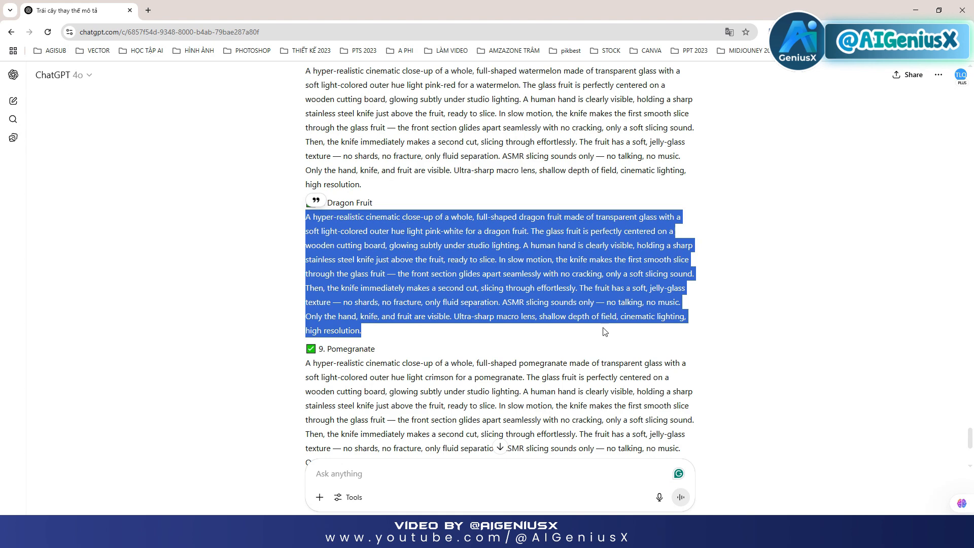
Switch to Canva AI and send the copied Dragon Fruit prompt in the same chat
left_click(889, 533)
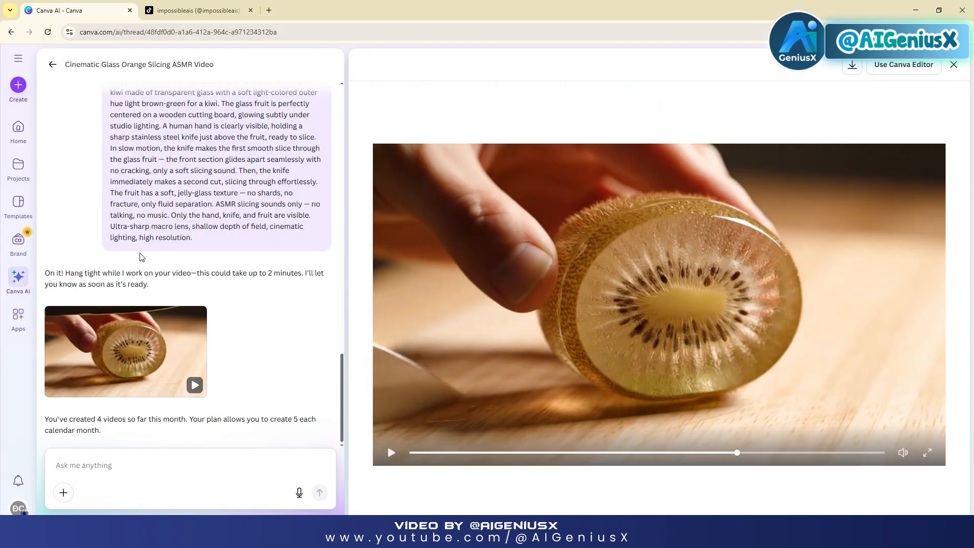
right_click(153, 471)
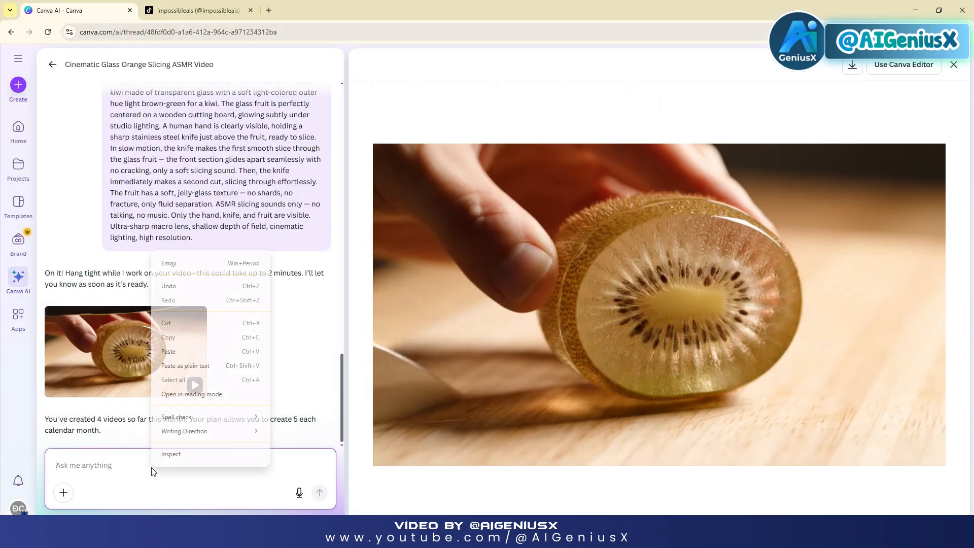
left_click(167, 351)
left_click(319, 492)
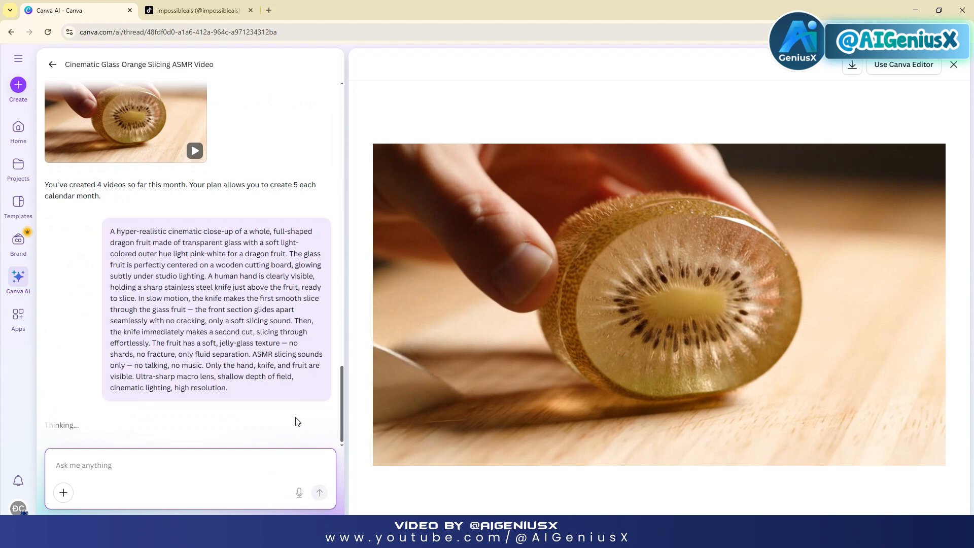
Open the generated dragon-fruit slicing video, play and replay it, and look back through all the clips in the chat
mouse_move(547, 364)
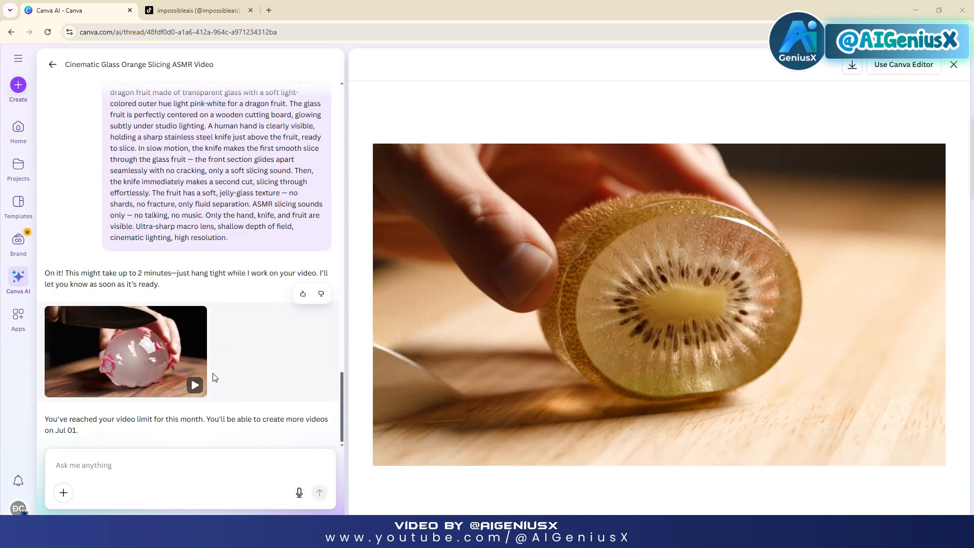
left_click(202, 378)
left_click(658, 305)
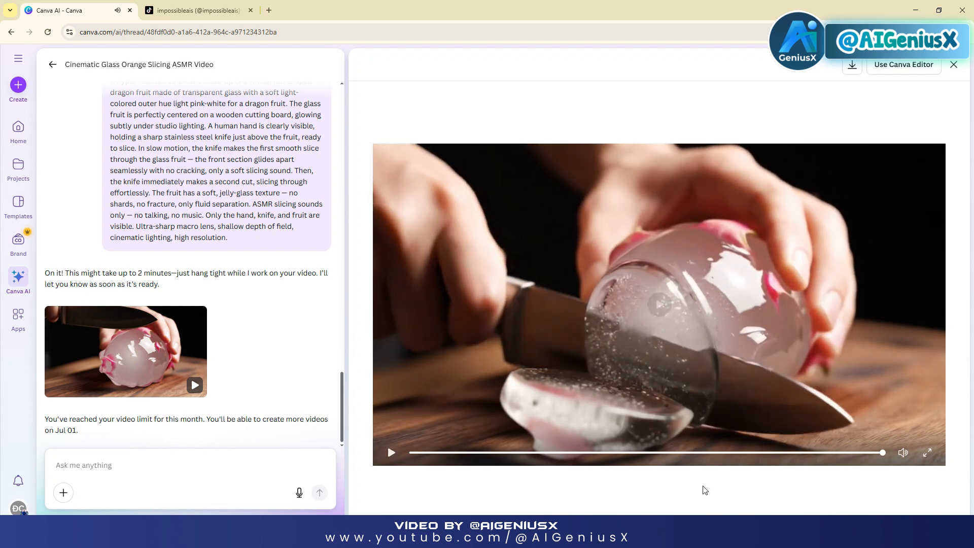
left_click(395, 452)
scroll(280, 370, "up", 10)
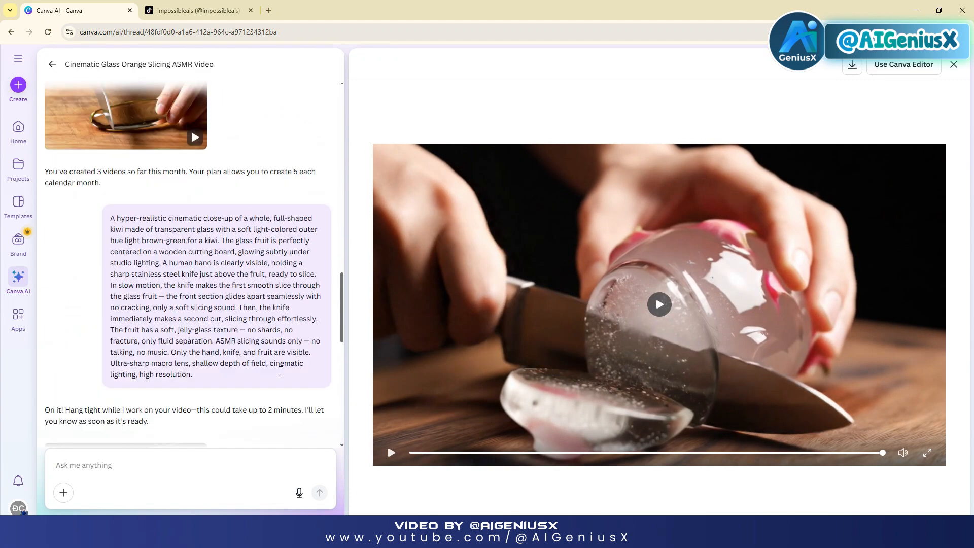
scroll(280, 370, "up", 10)
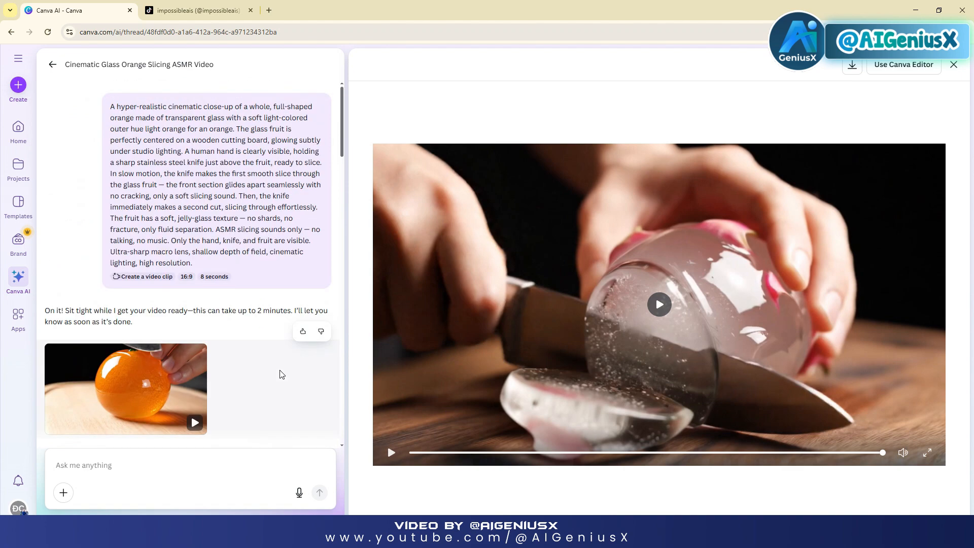
scroll(264, 381, "down", 15)
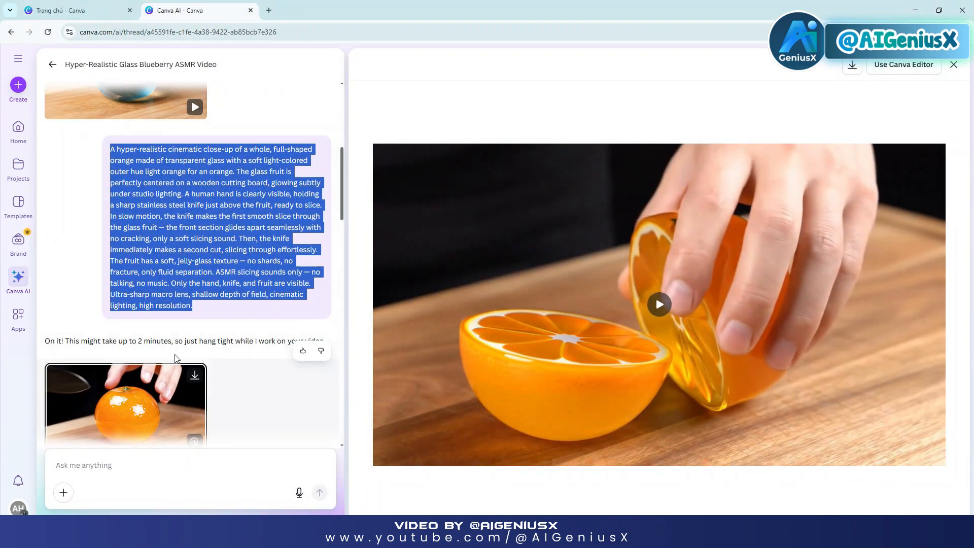
In the Hyper-Realistic Glass Blueberry ASMR Video chat, find the kiwi clip and play it in the large preview
scroll(174, 358, "down", 4)
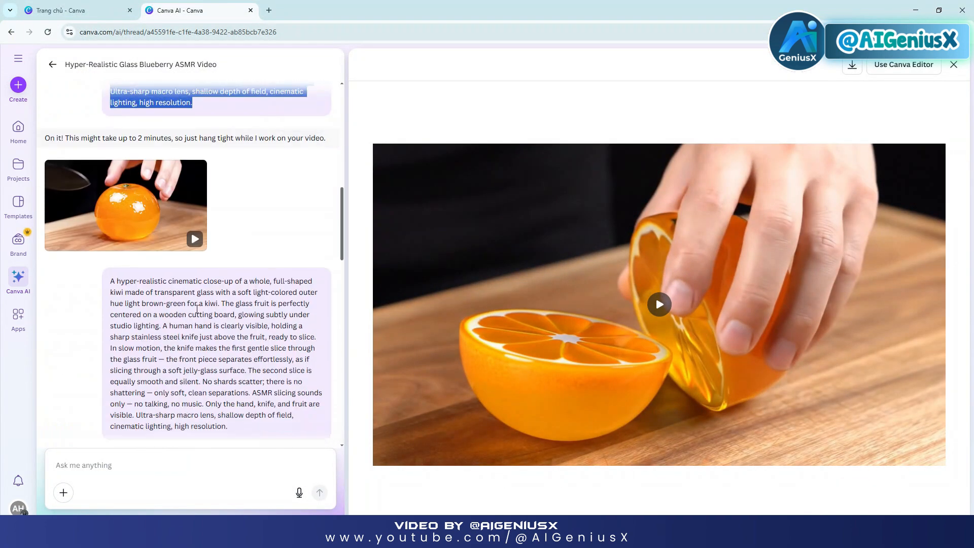
scroll(275, 262, "up", 6)
scroll(271, 284, "down", 7)
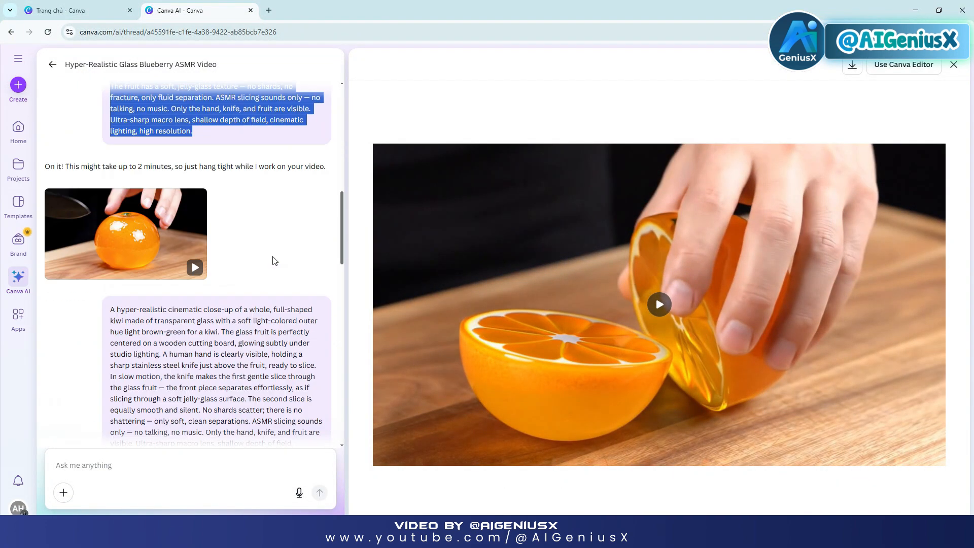
scroll(240, 287, "down", 5)
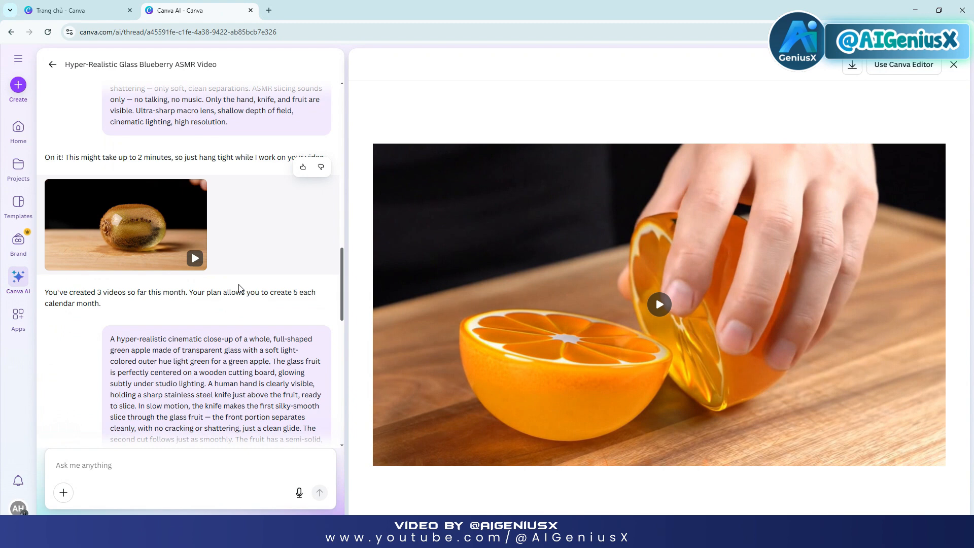
left_click(134, 226)
left_click(640, 327)
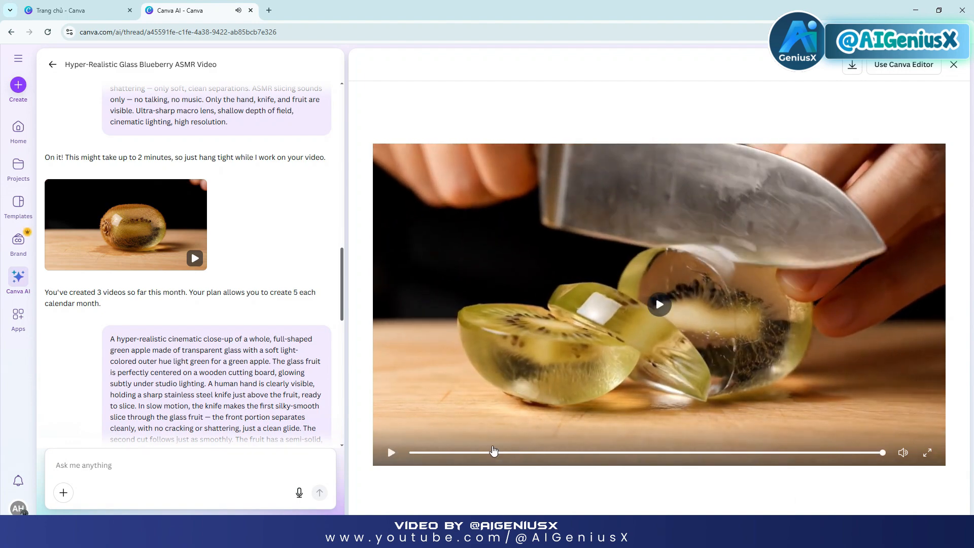
Find the orange clip generated after the green apple in the Glass Blueberry chat and play it
scroll(188, 309, "down", 5)
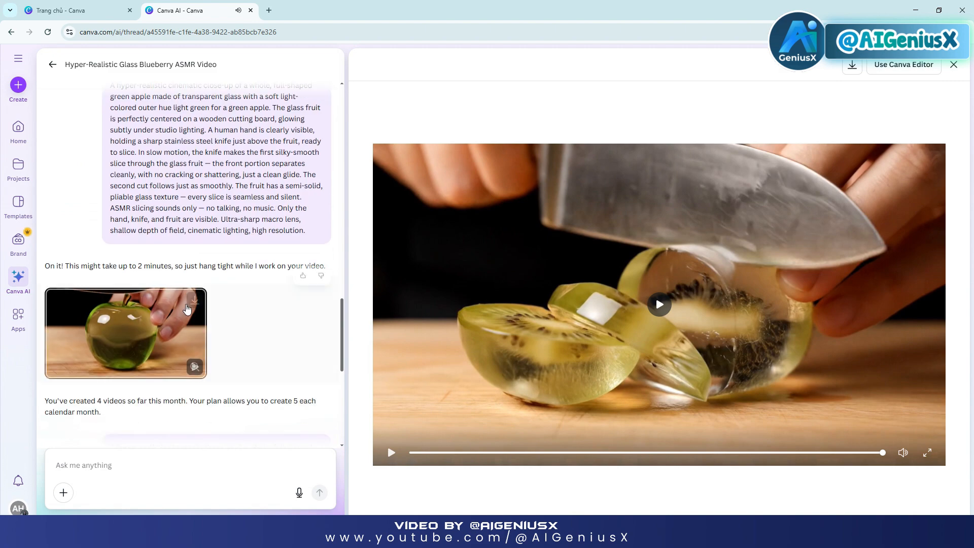
scroll(188, 309, "up", 6)
scroll(188, 310, "down", 8)
scroll(175, 308, "up", 7)
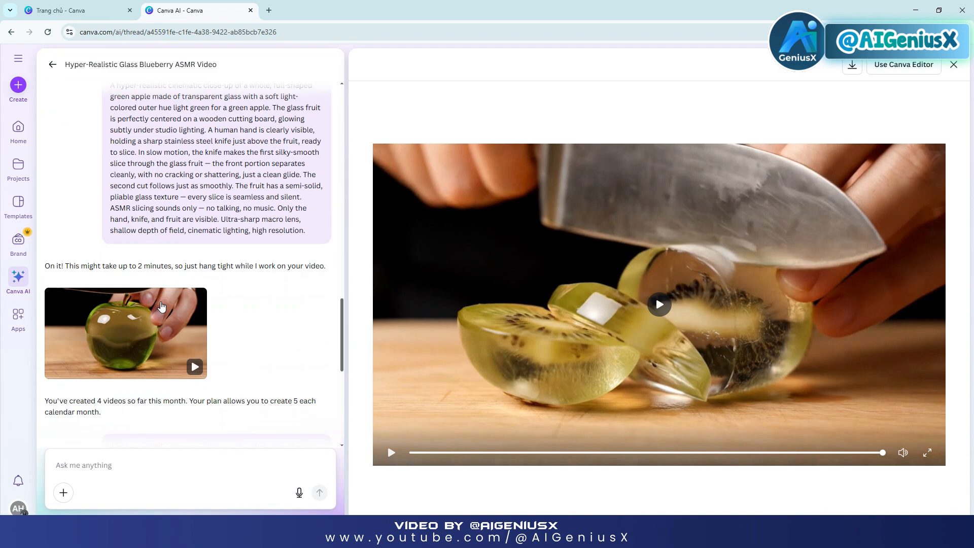
scroll(162, 306, "down", 4)
left_click(152, 387)
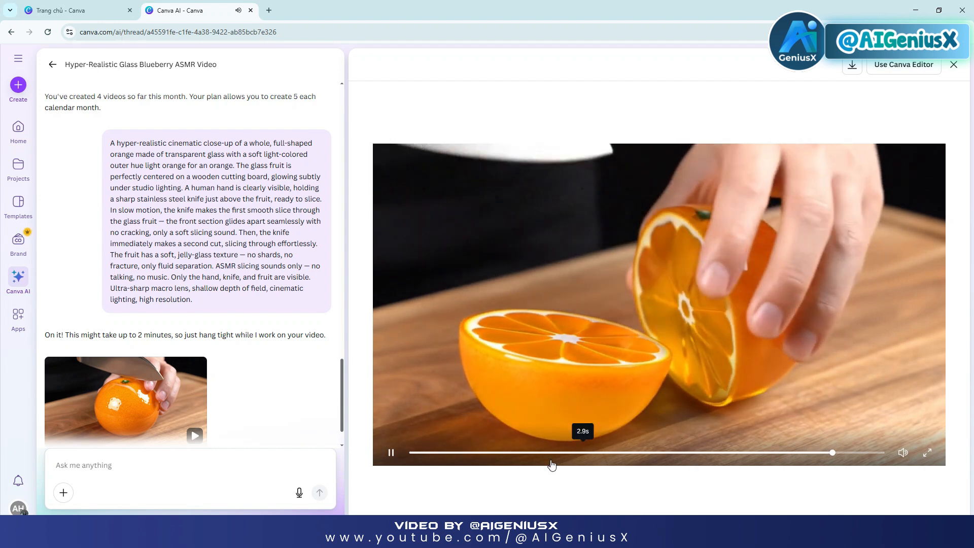
Open the green apple clip in the Glass Blueberry chat and play it in the large preview
scroll(169, 369, "up", 3)
scroll(168, 369, "up", 2)
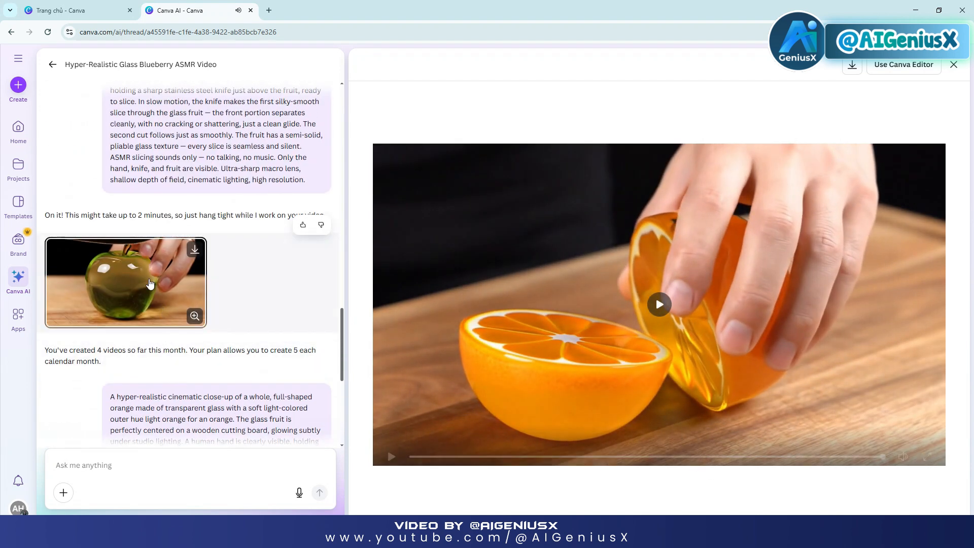
left_click(126, 282)
left_click(671, 329)
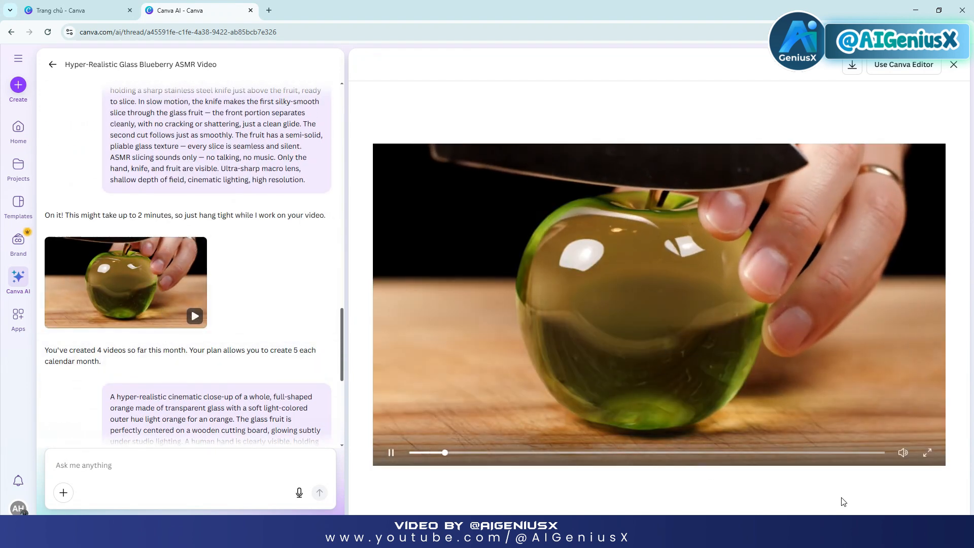